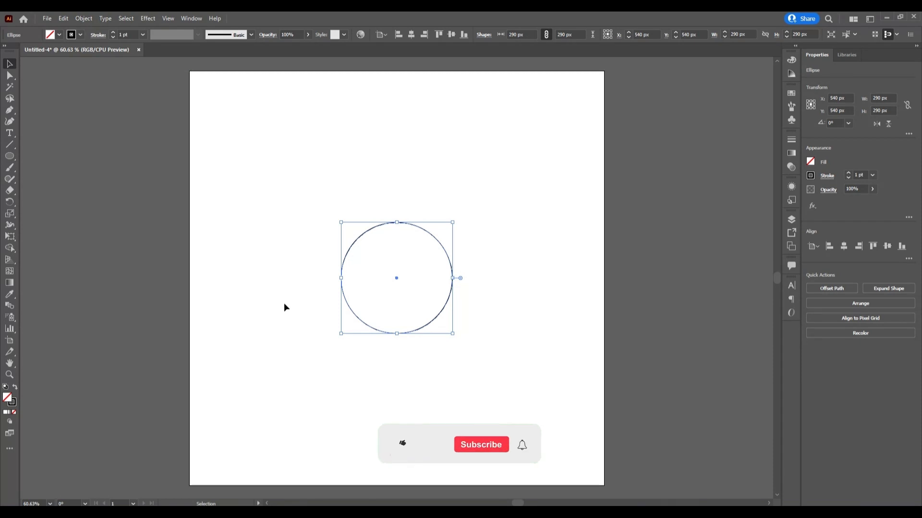
- Duplicate the circle in place and move the copy about 173 px horizontally to the right so the circles overlap
{"action": "left_click", "coordinate": [67, 19]}
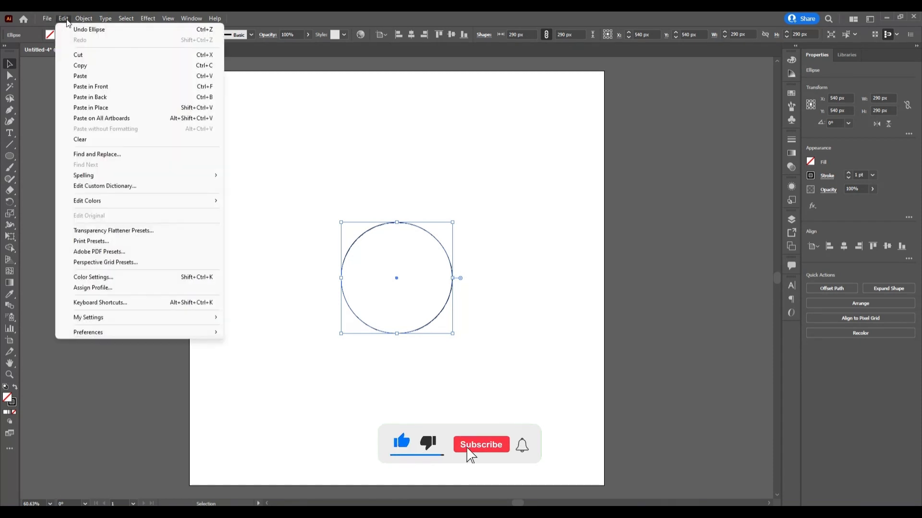
{"action": "left_click", "coordinate": [80, 65]}
{"action": "left_click", "coordinate": [64, 19]}
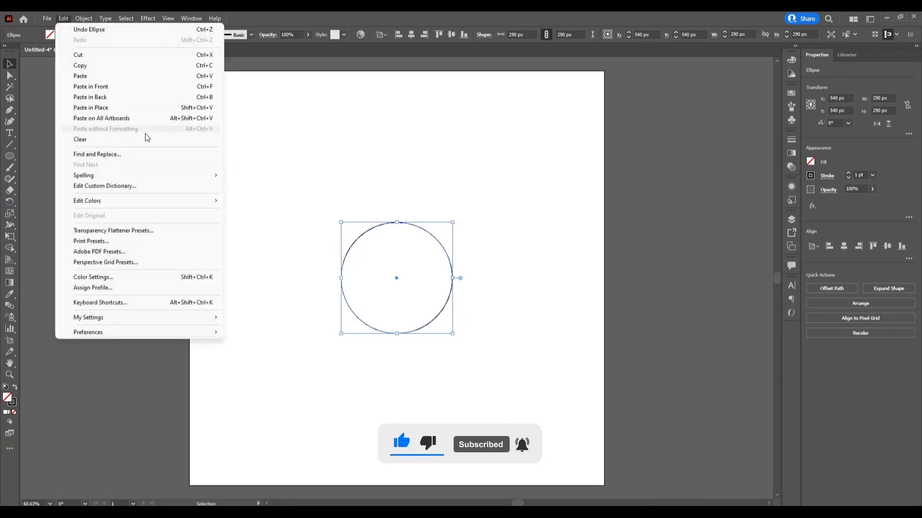
{"action": "left_click", "coordinate": [115, 107]}
{"action": "left_click", "coordinate": [545, 297]}
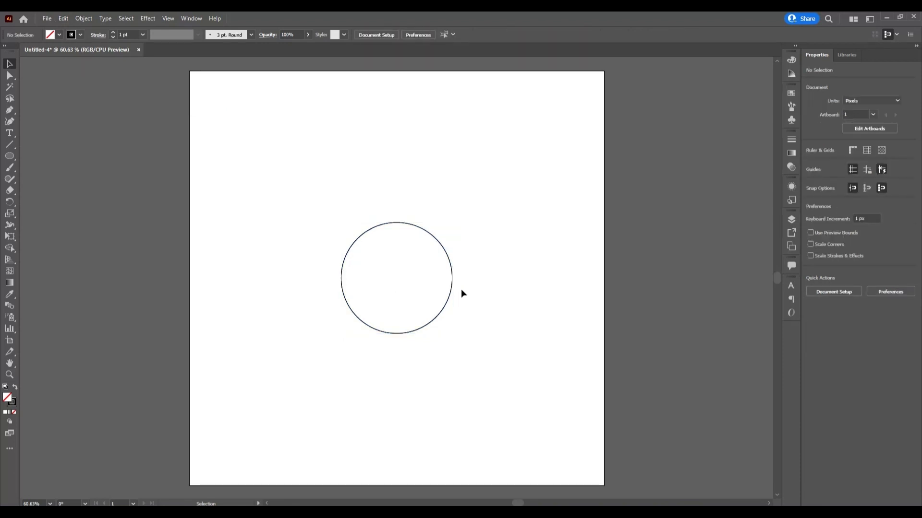
{"action": "left_click_drag", "start_coordinate": [452, 288], "coordinate": [519, 289]}
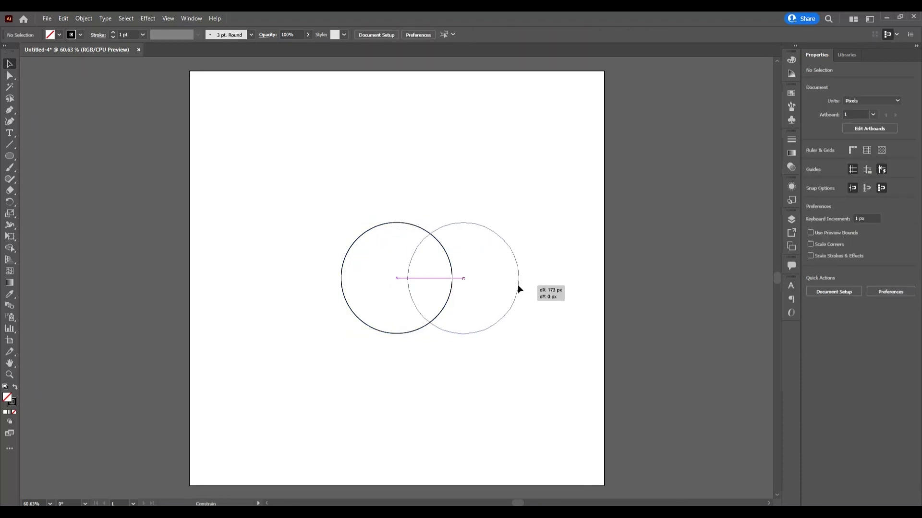
{"action": "left_click_drag", "start_coordinate": [518, 288], "coordinate": [518, 288]}
- Intersect the two circles into a single petal shape and center it horizontally on the artboard
{"action": "left_click_drag", "start_coordinate": [348, 198], "coordinate": [504, 319]}
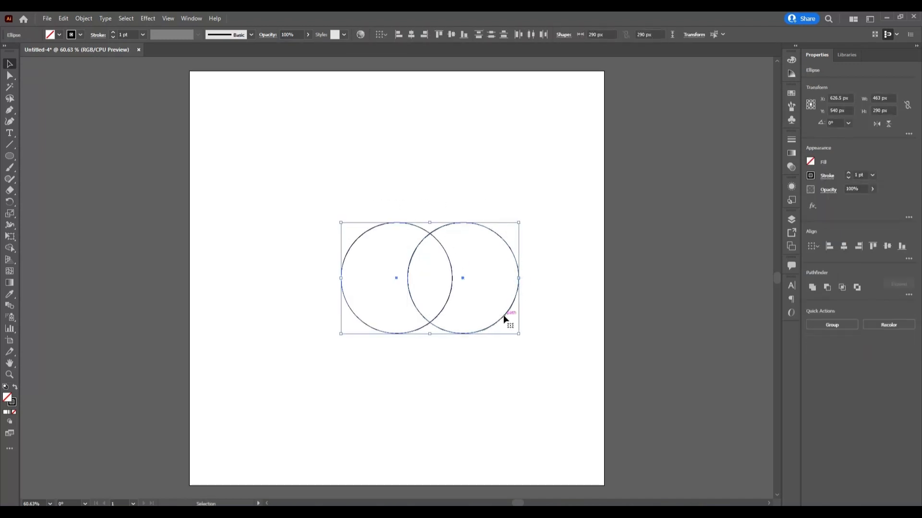
{"action": "left_click", "coordinate": [837, 288]}
{"action": "left_click", "coordinate": [837, 289]}
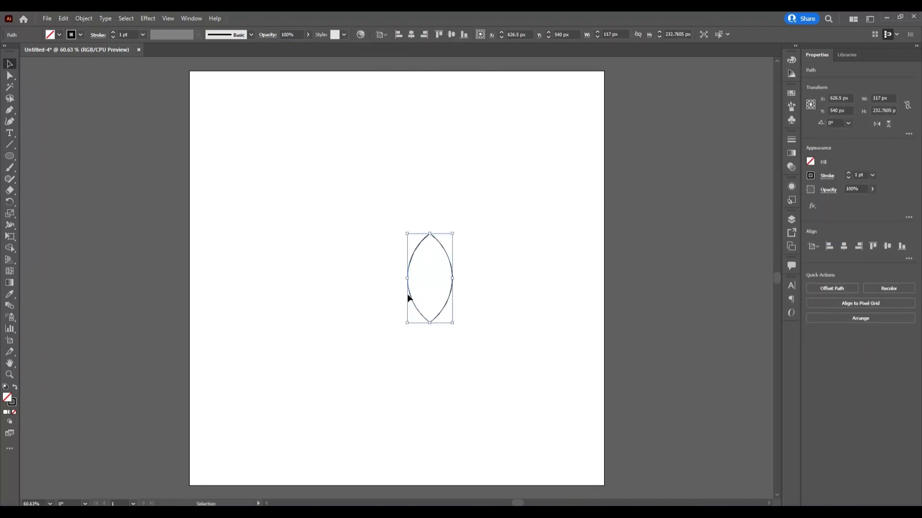
{"action": "left_click", "coordinate": [411, 35]}
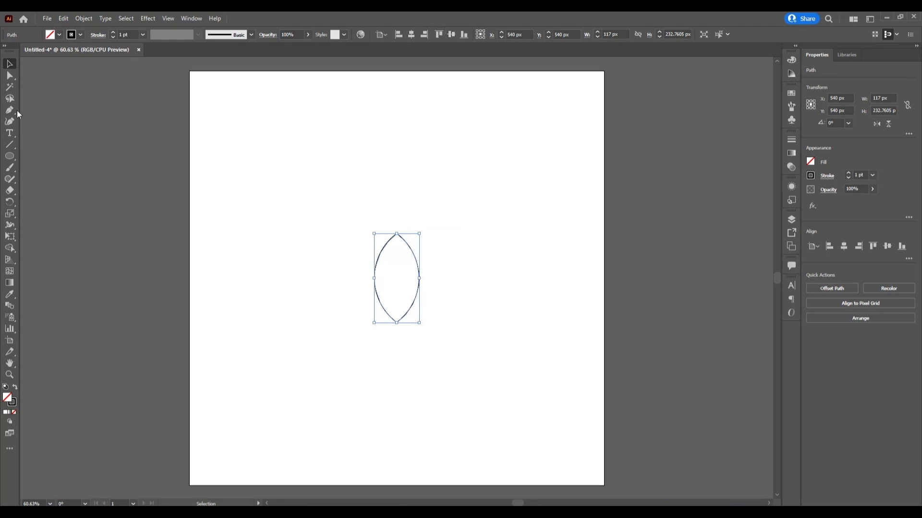
- Create a copy of the petal rotated 20° around its bottom anchor point
{"action": "left_click", "coordinate": [10, 202]}
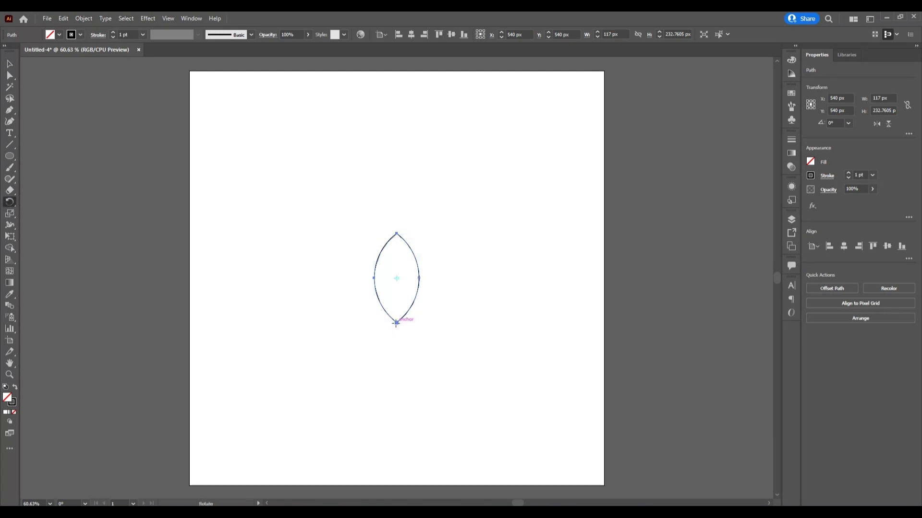
{"action": "left_click", "coordinate": [397, 323], "text": "alt"}
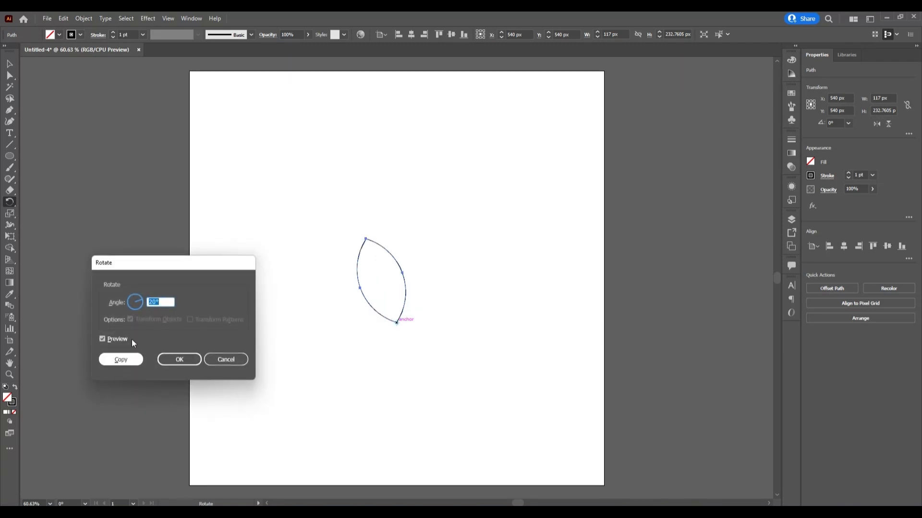
{"action": "left_click", "coordinate": [121, 360]}
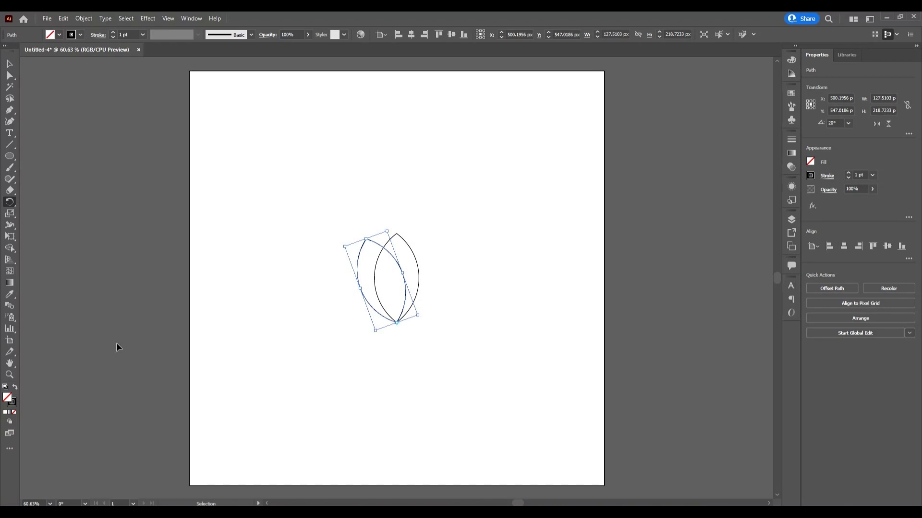
- Repeat the rotated copy until the petals form a full circular flower, then deselect the artwork
{"action": "key", "text": "ctrl+d"}
{"action": "key", "text": "ctrl+d"}
{"action": "key", "text": "ctrl+d"}
{"action": "key", "text": "ctrl+d"}
{"action": "key", "text": "ctrl+d"}
{"action": "key", "text": "ctrl+d"}
{"action": "key", "text": "ctrl+d"}
{"action": "key", "text": "ctrl+d"}
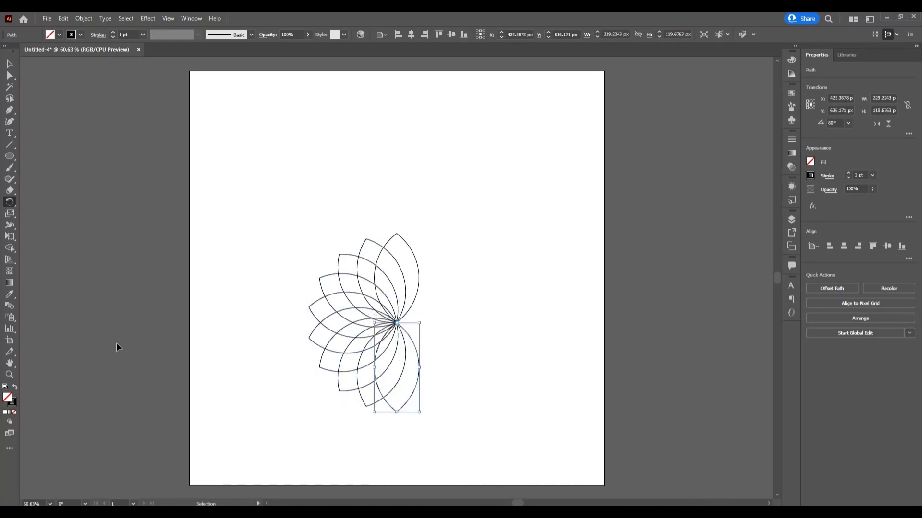
{"action": "key", "text": "ctrl+d"}
{"action": "key", "text": "ctrl+d"}
{"action": "key", "text": "ctrl+d"}
{"action": "key", "text": "ctrl+d"}
{"action": "key", "text": "ctrl+d"}
{"action": "key", "text": "ctrl+d"}
{"action": "key", "text": "ctrl+d"}
{"action": "key", "text": "ctrl+d"}
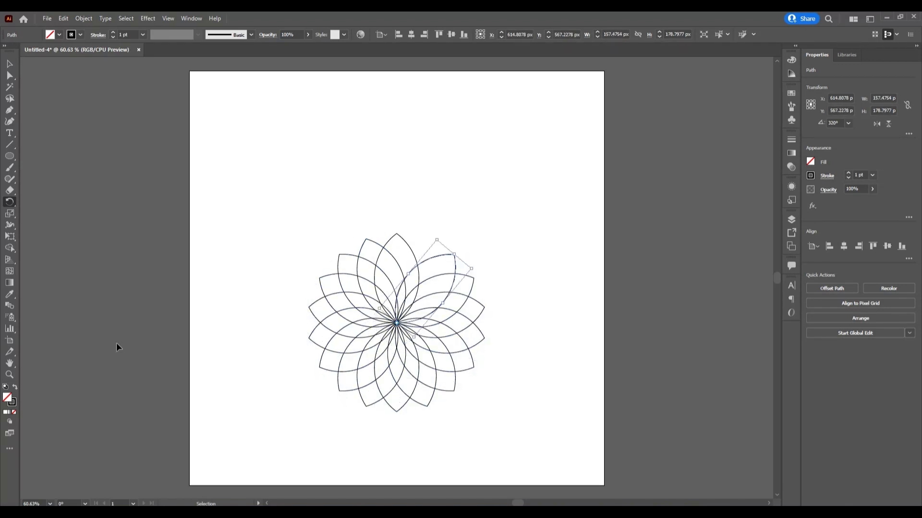
{"action": "key", "text": "ctrl+d"}
{"action": "left_click", "coordinate": [10, 64]}
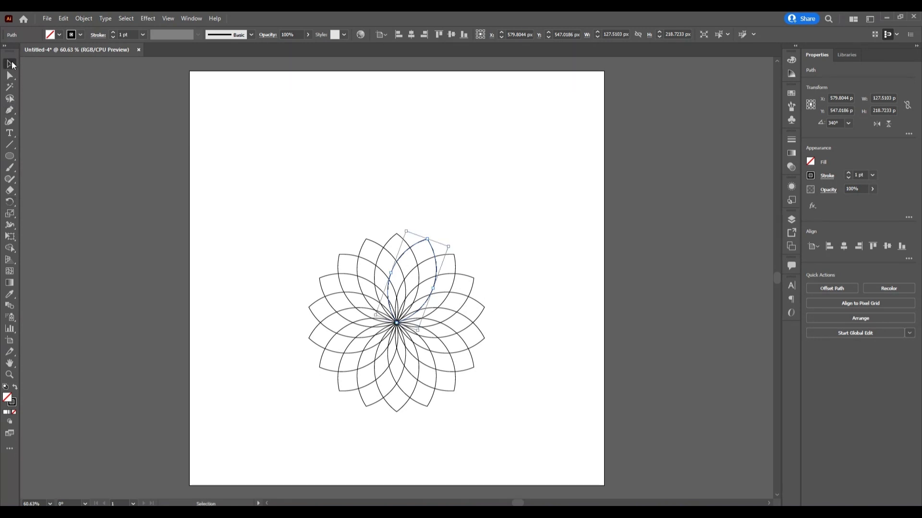
{"action": "left_click", "coordinate": [226, 242]}
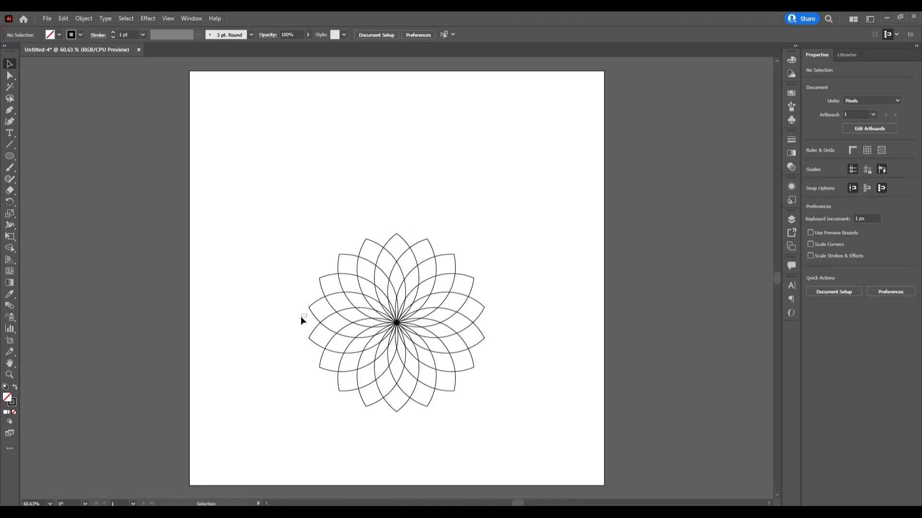
- Delete the lower petals to leave seven upper ones, and scale the remaining lotus proportionally to about 558 px wide
{"action": "left_click_drag", "start_coordinate": [296, 334], "coordinate": [493, 393]}
{"action": "key", "text": "Delete"}
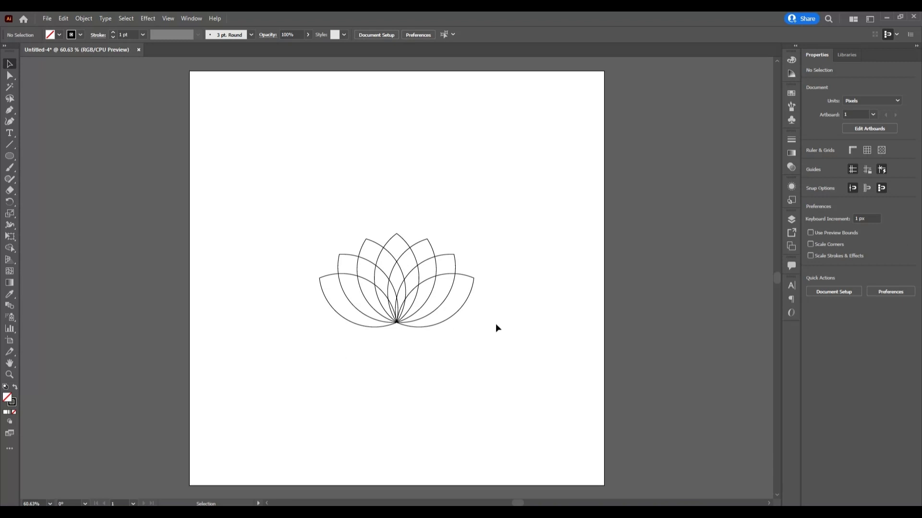
{"action": "left_click_drag", "start_coordinate": [307, 214], "coordinate": [517, 360]}
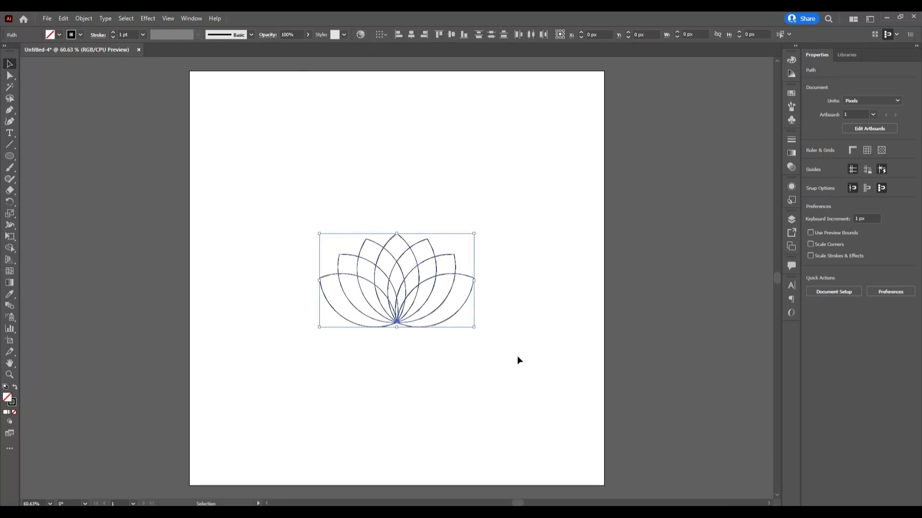
{"action": "left_click_drag", "start_coordinate": [477, 329], "coordinate": [504, 360]}
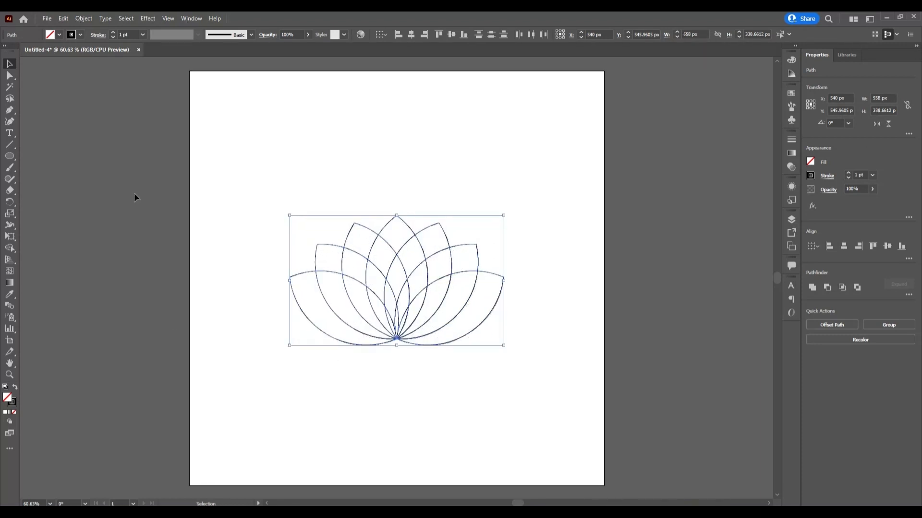
- Remove the stroke from all seven petals and give them a linear gradient fill
{"action": "left_click", "coordinate": [79, 35]}
{"action": "left_click", "coordinate": [6, 50]}
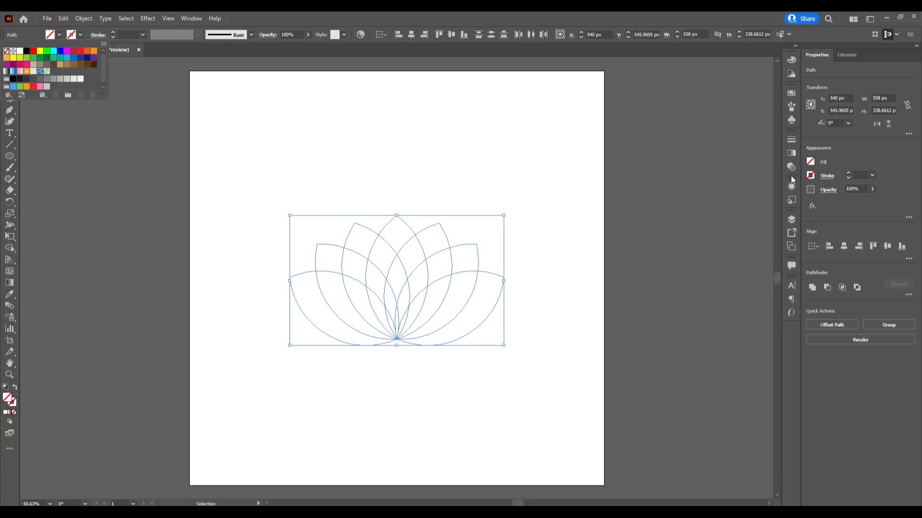
{"action": "left_click", "coordinate": [788, 155]}
{"action": "left_click", "coordinate": [789, 155]}
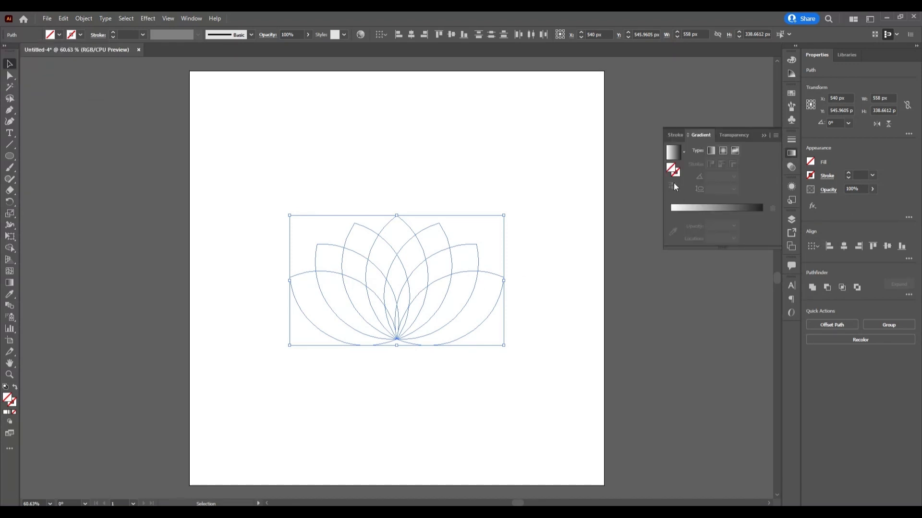
{"action": "left_click", "coordinate": [711, 208]}
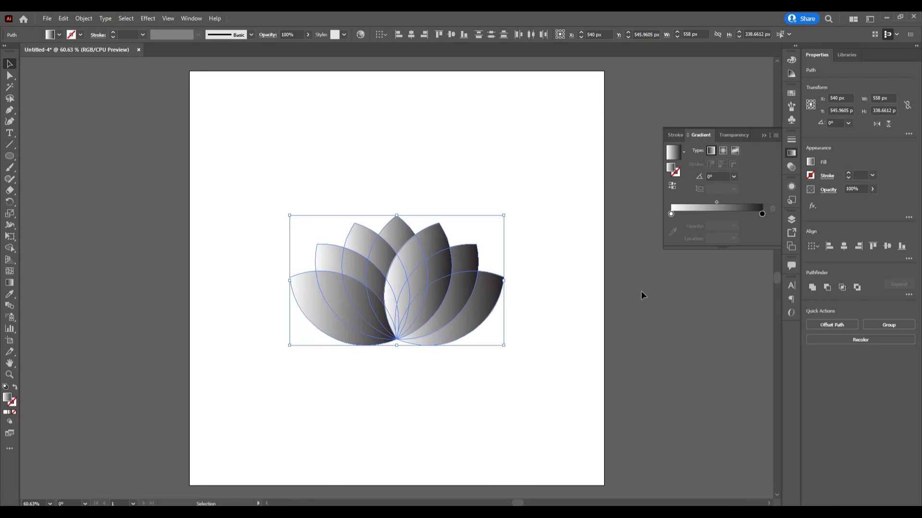
- Recolor the petals' gradient from dark blue at the start to light blue at the end, with a 90° angle
{"action": "double_click", "coordinate": [762, 213]}
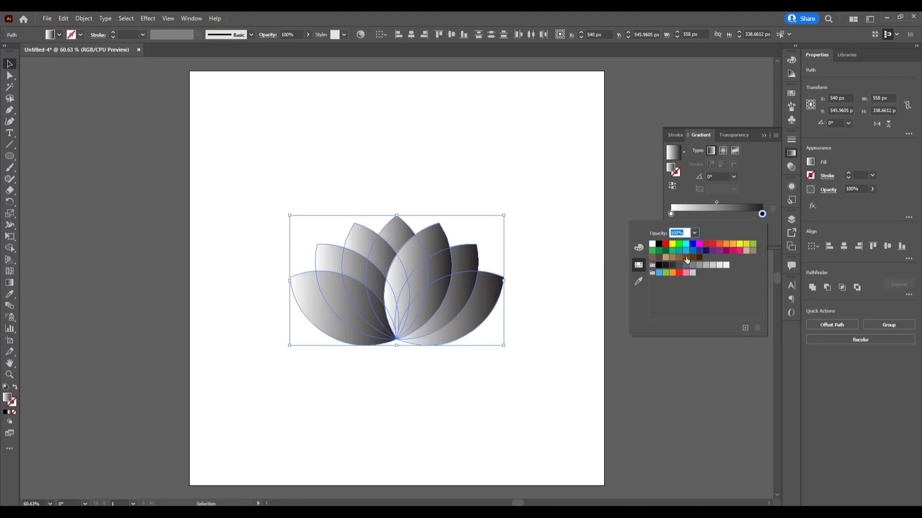
{"action": "left_click", "coordinate": [685, 251]}
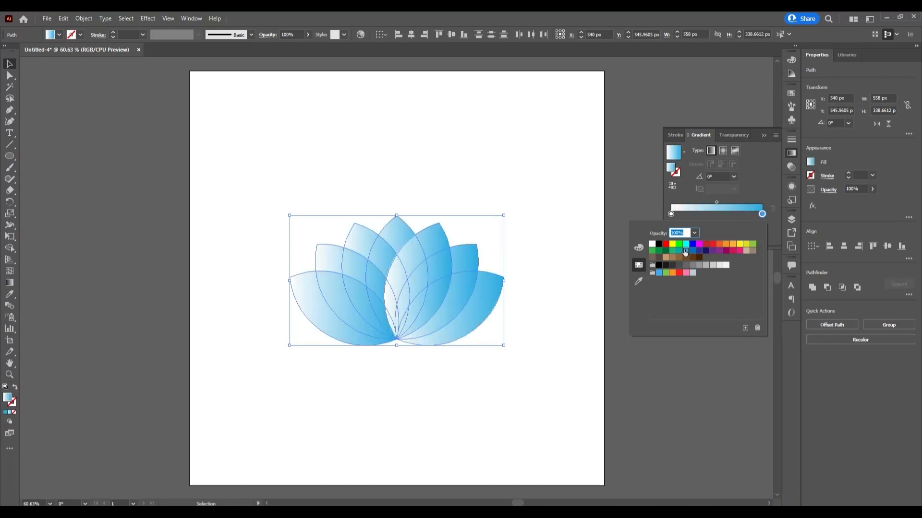
{"action": "double_click", "coordinate": [671, 214]}
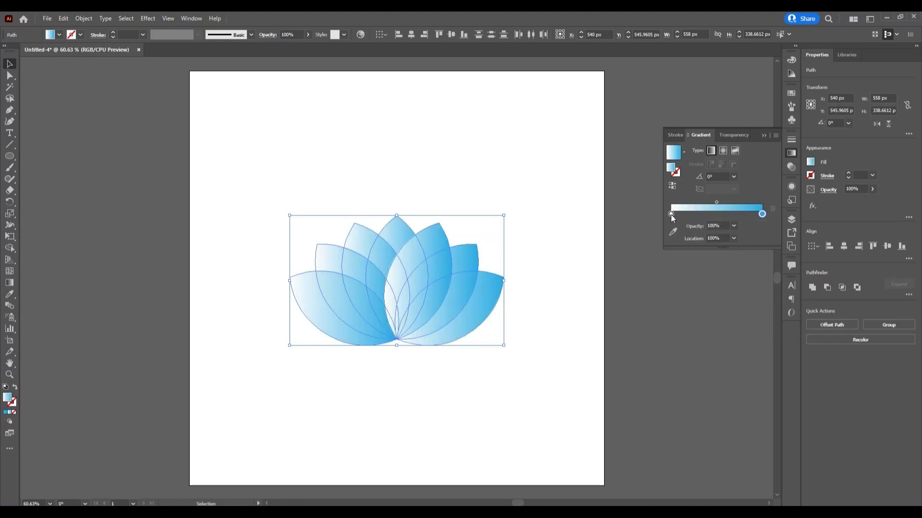
{"action": "left_click", "coordinate": [705, 250]}
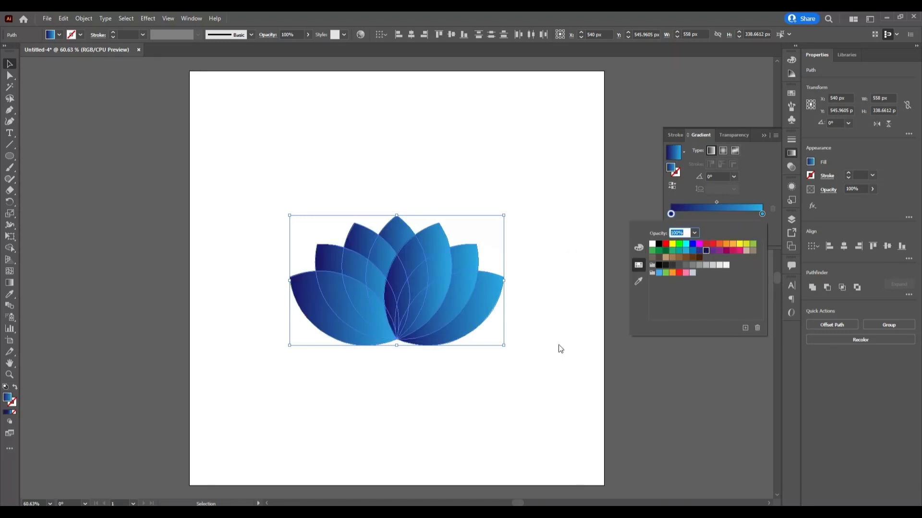
{"action": "left_click", "coordinate": [559, 348]}
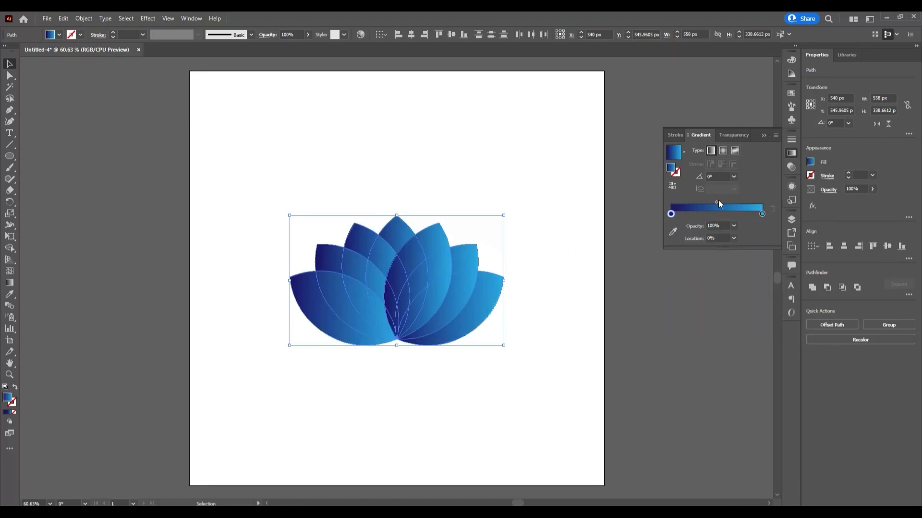
{"action": "left_click", "coordinate": [734, 177]}
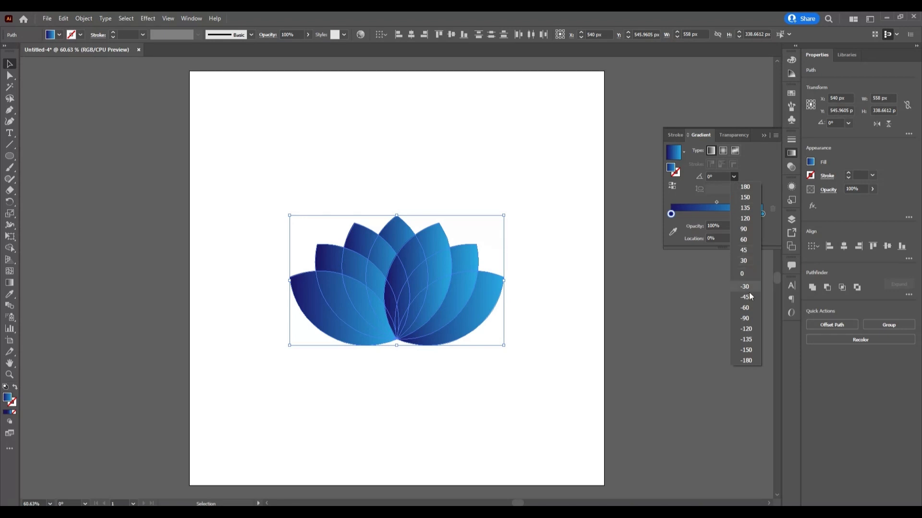
{"action": "left_click", "coordinate": [748, 232]}
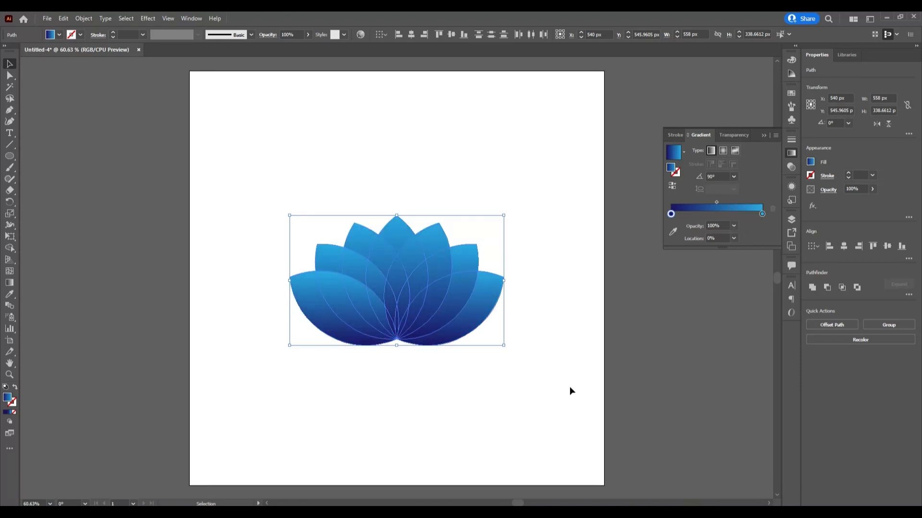
- Try the Multiply and Overlay blending modes on the overlapping petals
{"action": "left_click", "coordinate": [733, 135]}
{"action": "left_click", "coordinate": [712, 151]}
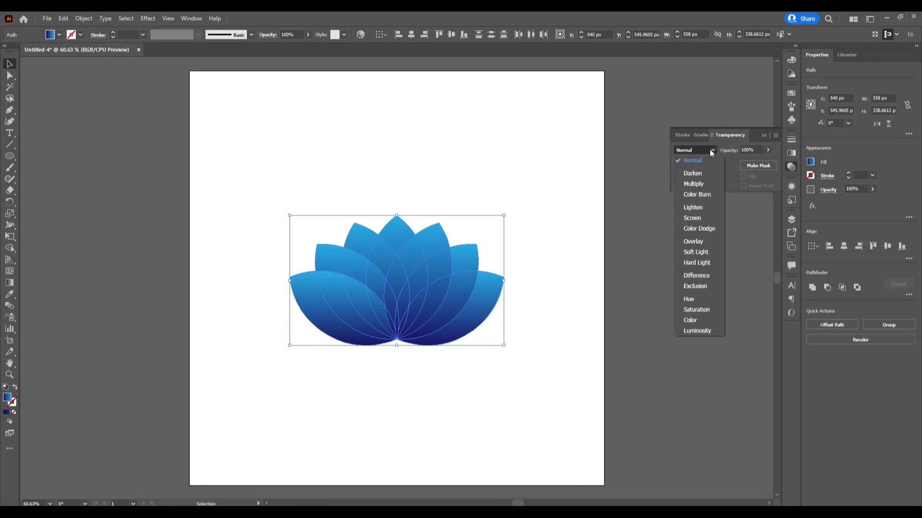
{"action": "left_click", "coordinate": [693, 184]}
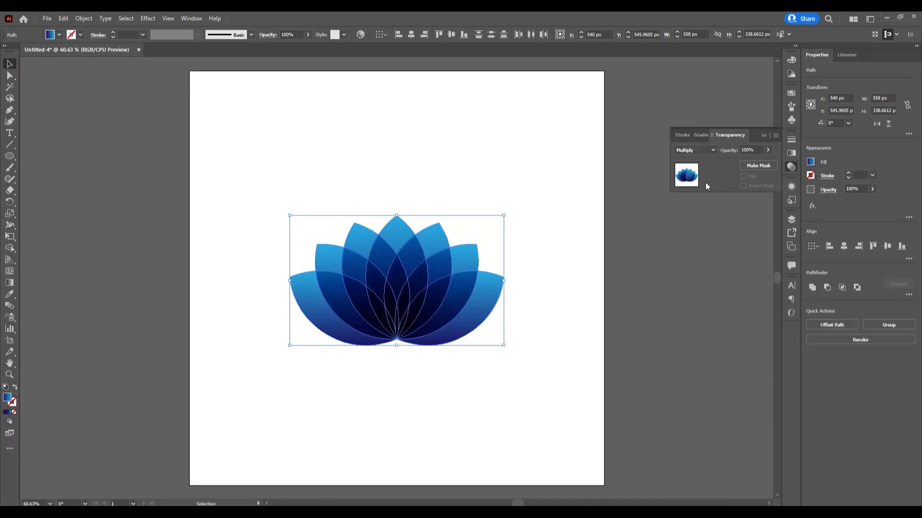
{"action": "left_click", "coordinate": [710, 149]}
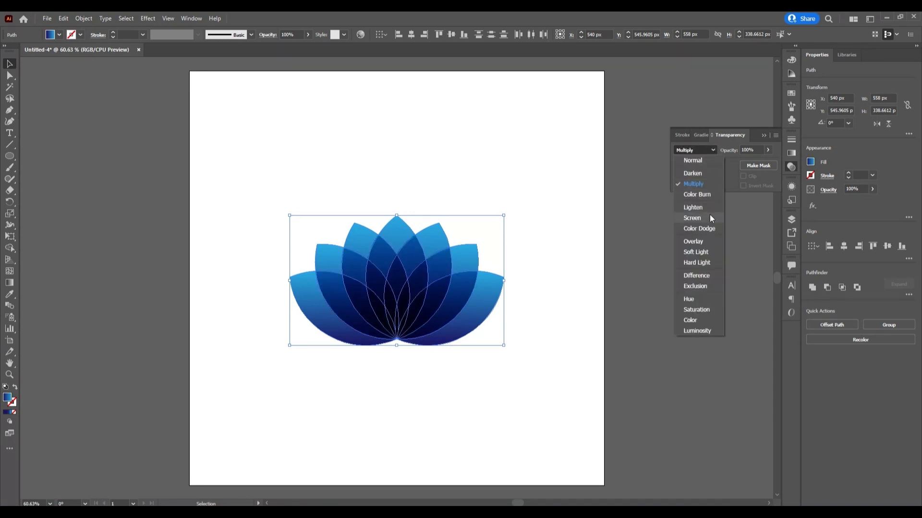
{"action": "left_click", "coordinate": [710, 243]}
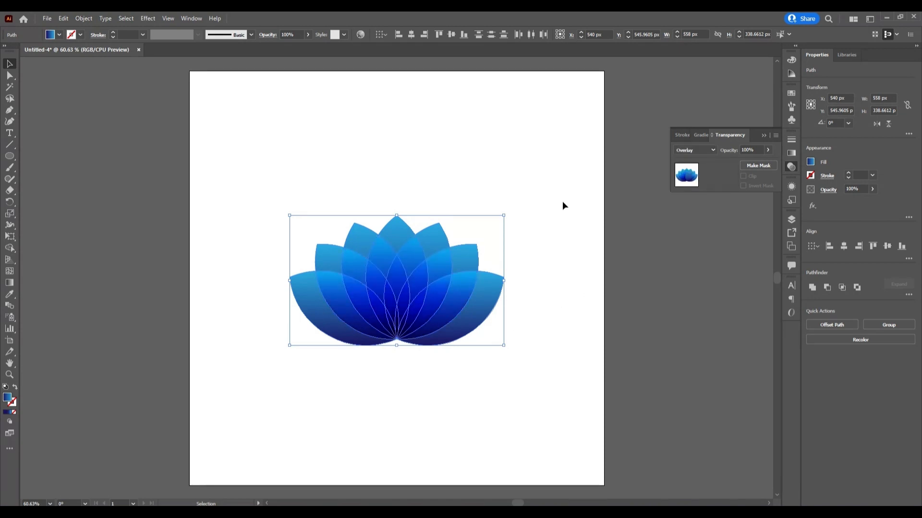
- Set the petals' blending mode to Screen and deselect the artwork
{"action": "left_click", "coordinate": [708, 150]}
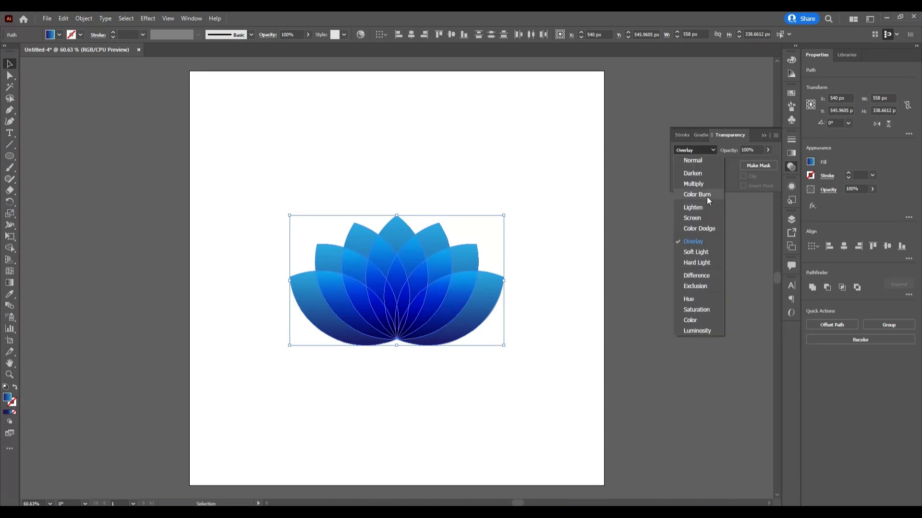
{"action": "left_click", "coordinate": [707, 218]}
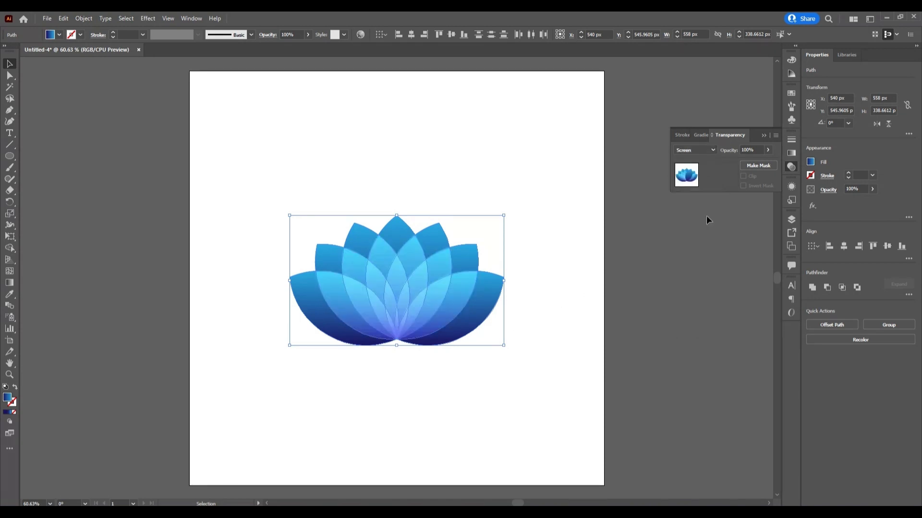
{"action": "left_click", "coordinate": [487, 146]}
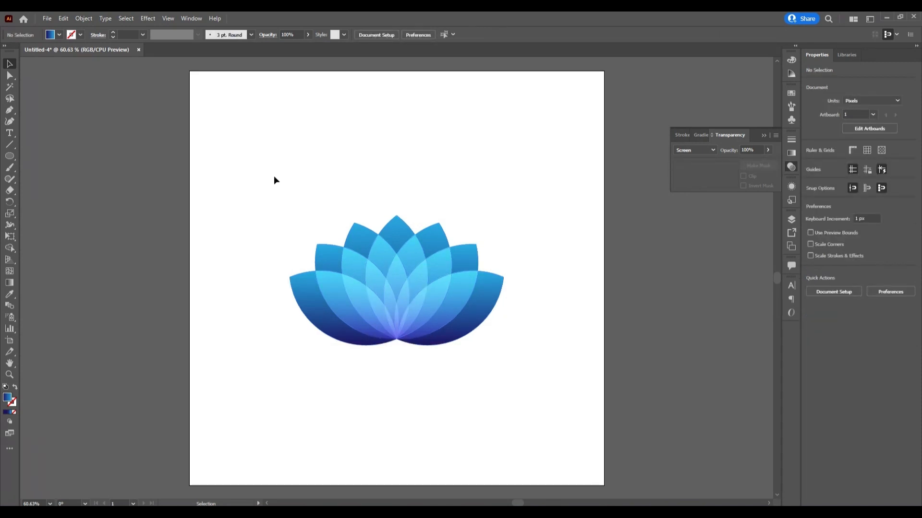
- Select all the petals and scale them proportionally about their center to 644 px wide
{"action": "left_click_drag", "start_coordinate": [273, 178], "coordinate": [584, 389]}
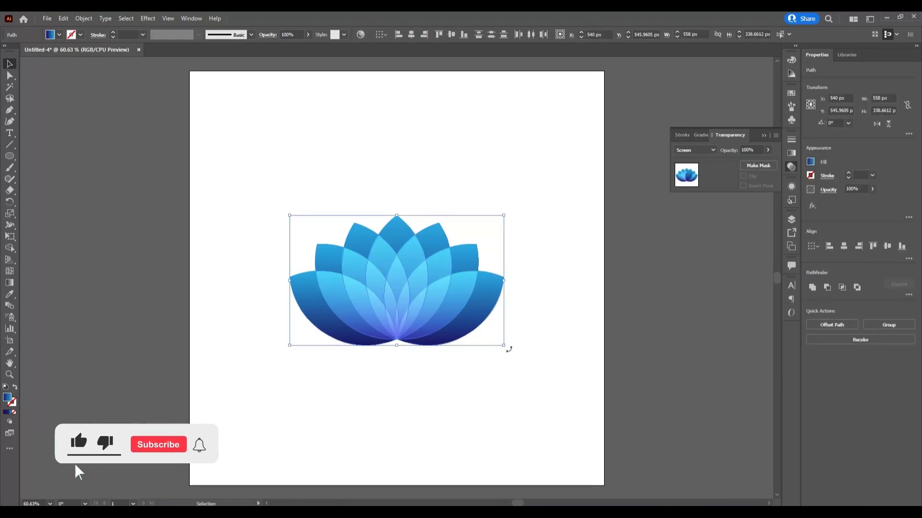
{"action": "left_click_drag", "start_coordinate": [504, 347], "coordinate": [520, 356]}
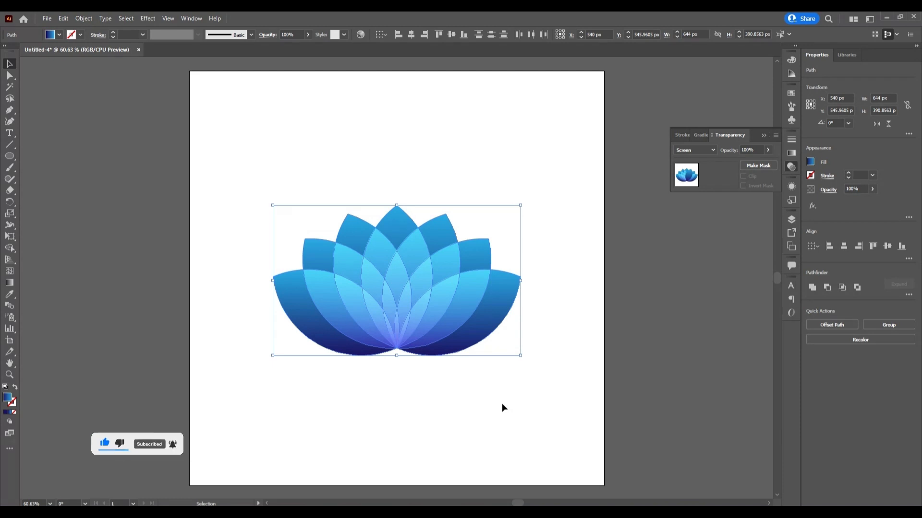
{"action": "left_click", "coordinate": [767, 135]}
- Group the petals and center the flower on the artboard, then deselect it
{"action": "right_click", "coordinate": [419, 273]}
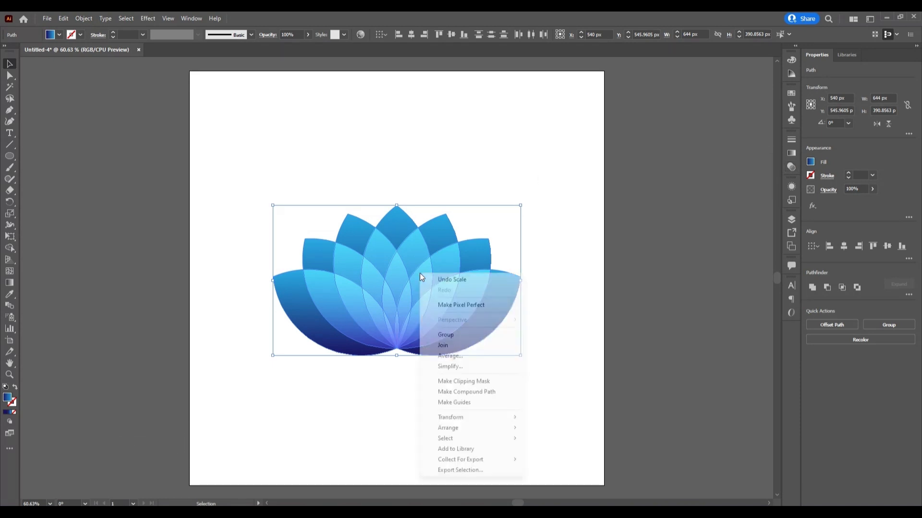
{"action": "left_click", "coordinate": [453, 334]}
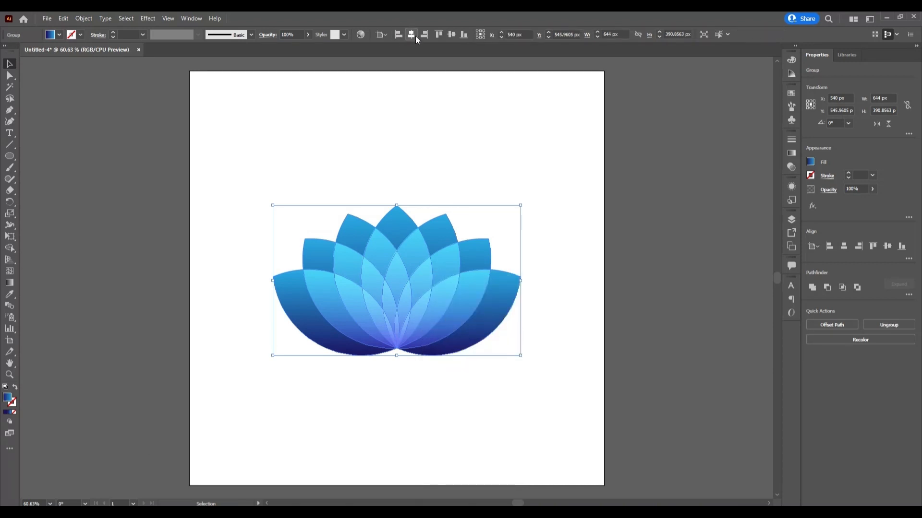
{"action": "left_click", "coordinate": [449, 36]}
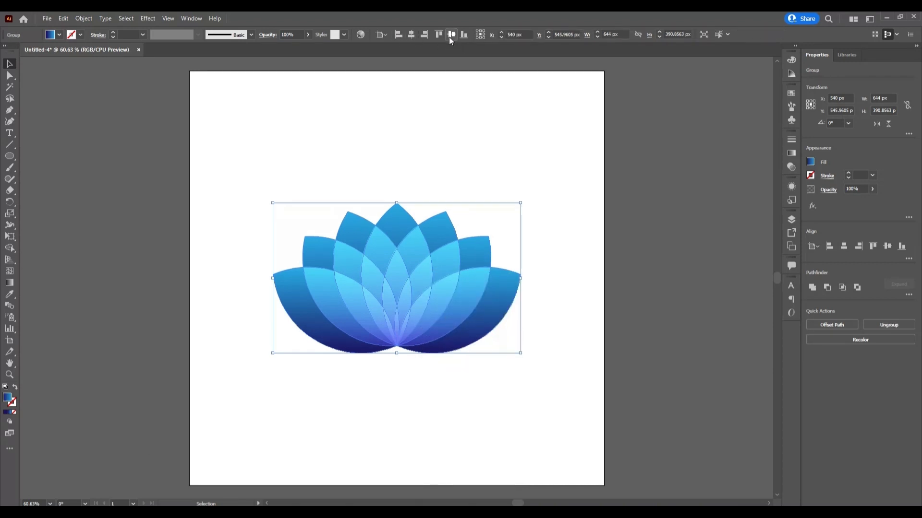
{"action": "left_click", "coordinate": [503, 180]}
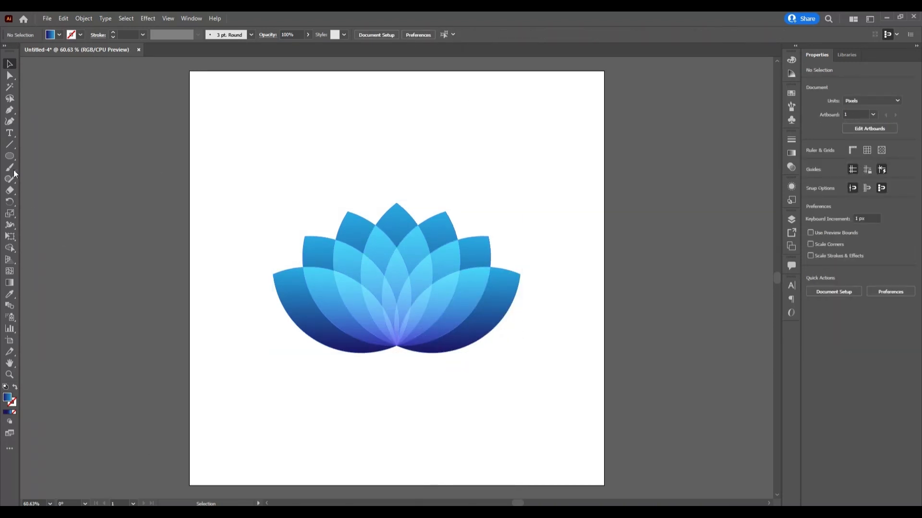
- Draw a black-filled circle about 298 px in diameter just below the flower
{"action": "left_click", "coordinate": [9, 156]}
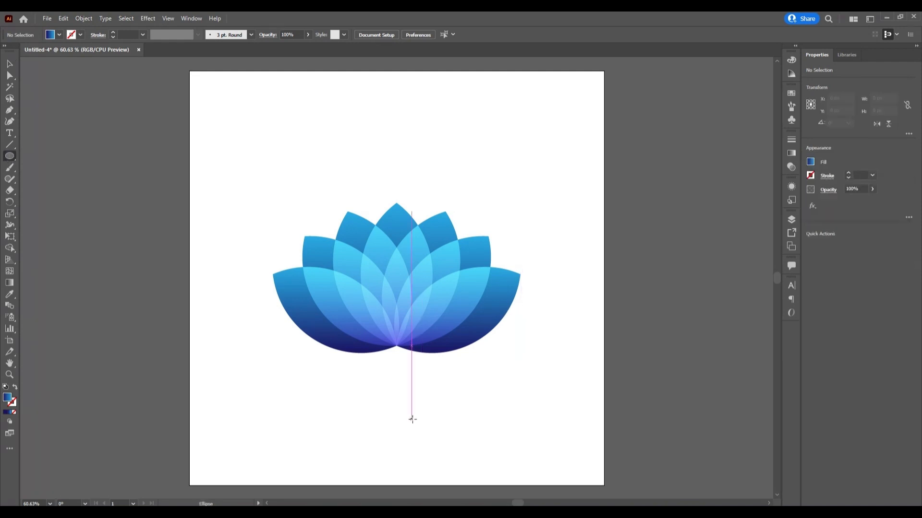
{"action": "left_click", "coordinate": [59, 35]}
{"action": "left_click", "coordinate": [26, 51]}
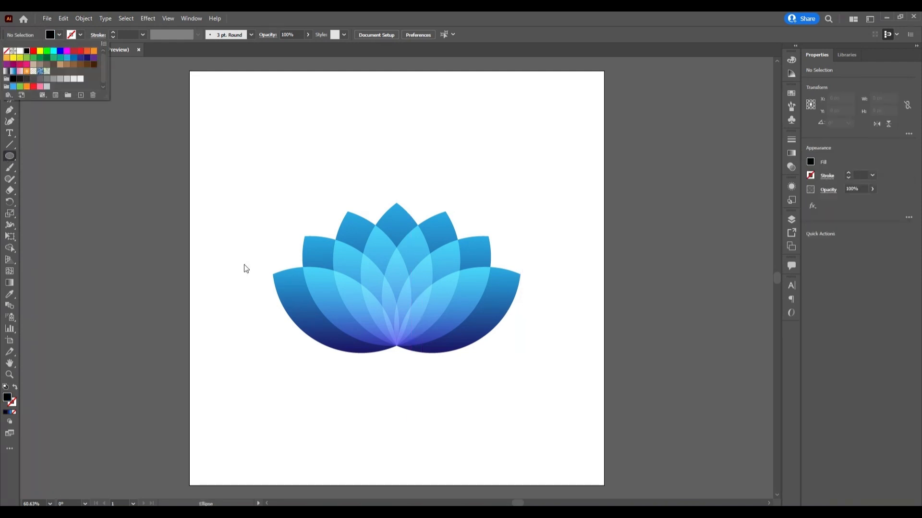
{"action": "left_click", "coordinate": [245, 267]}
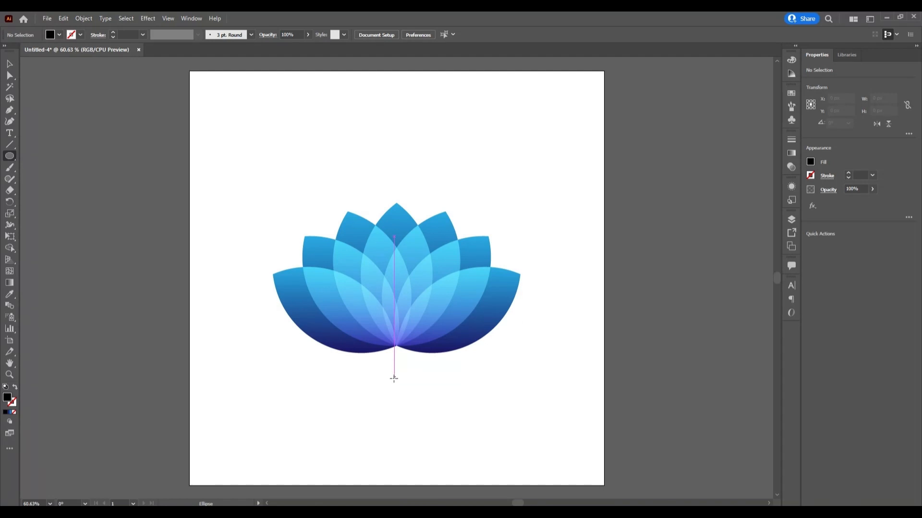
{"action": "left_click_drag", "start_coordinate": [396, 396], "coordinate": [428, 453]}
- Align the black circle and the flower horizontally by their centers and deselect them
{"action": "key", "text": "v"}
{"action": "left_click_drag", "start_coordinate": [272, 205], "coordinate": [510, 379]}
{"action": "left_click", "coordinate": [415, 33]}
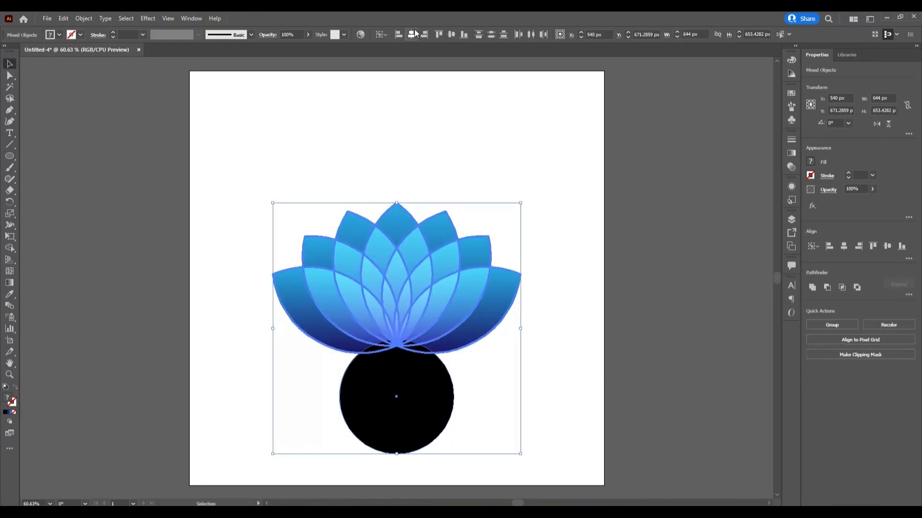
{"action": "left_click", "coordinate": [459, 115]}
- Give the circle a gradient fill running from black at the start to white at the end
{"action": "left_click", "coordinate": [402, 395]}
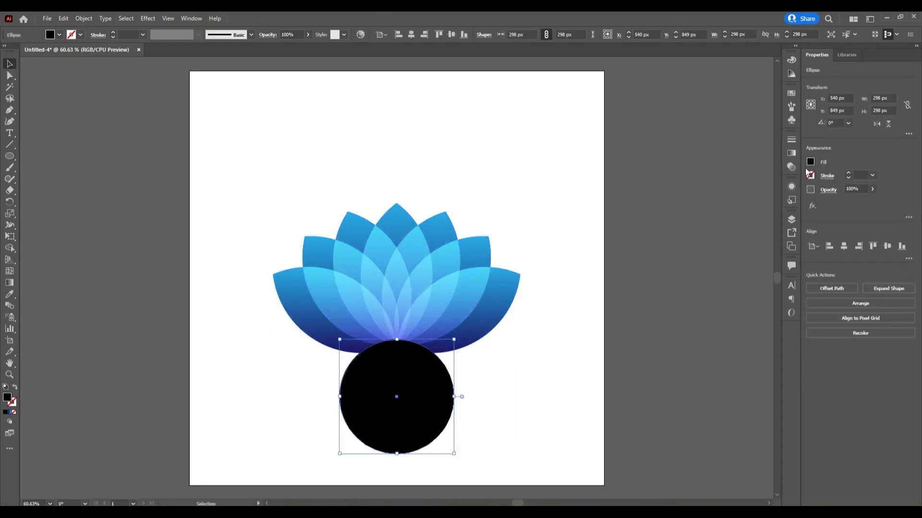
{"action": "left_click", "coordinate": [792, 153]}
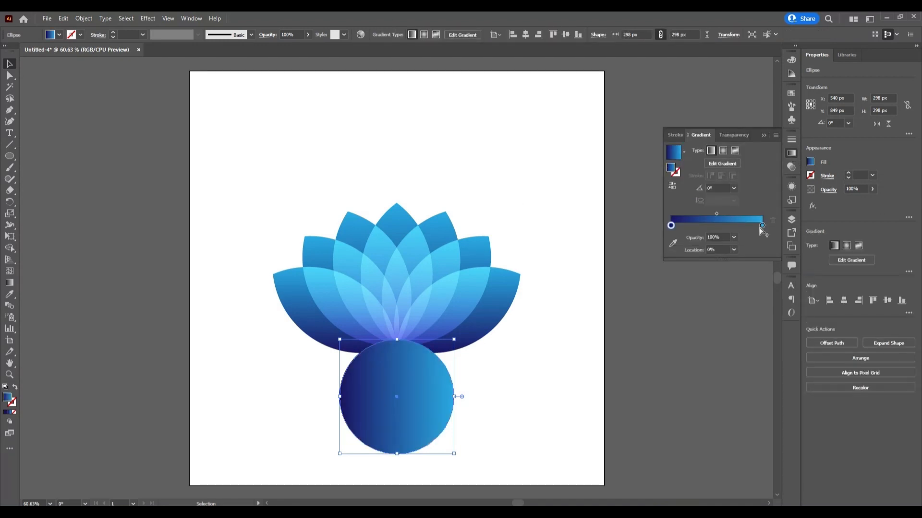
{"action": "double_click", "coordinate": [761, 225]}
{"action": "left_click", "coordinate": [653, 255]}
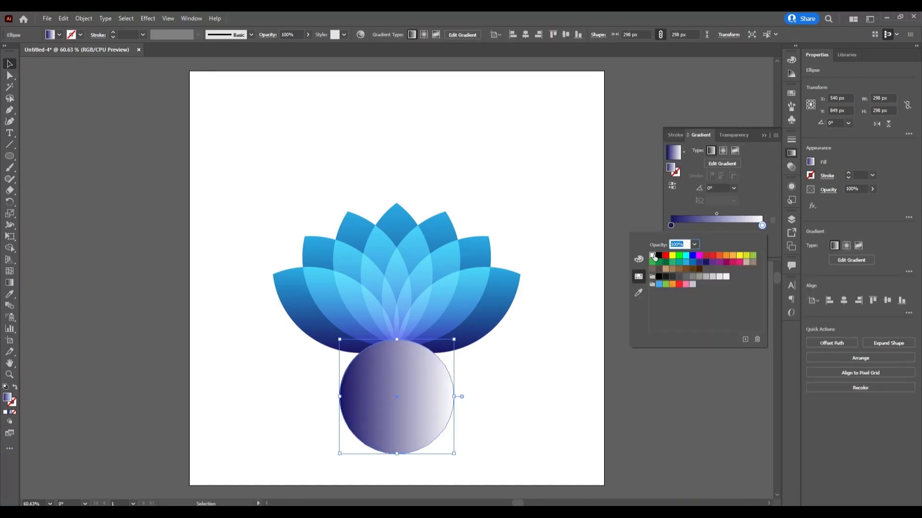
{"action": "double_click", "coordinate": [671, 225]}
{"action": "left_click", "coordinate": [665, 277]}
{"action": "left_click", "coordinate": [658, 276]}
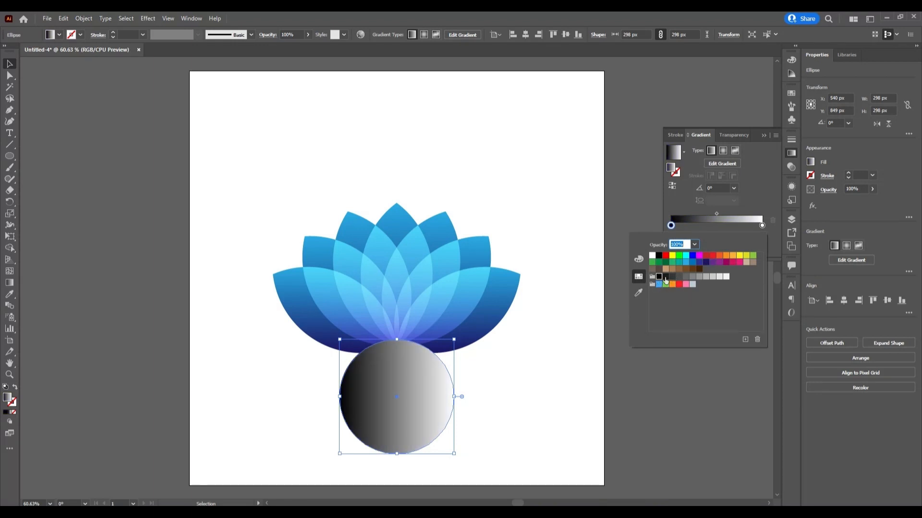
- Make the circle's gradient radial and shift its midpoint to about 40% toward the black stop
{"action": "left_click", "coordinate": [722, 150]}
{"action": "left_click", "coordinate": [723, 151]}
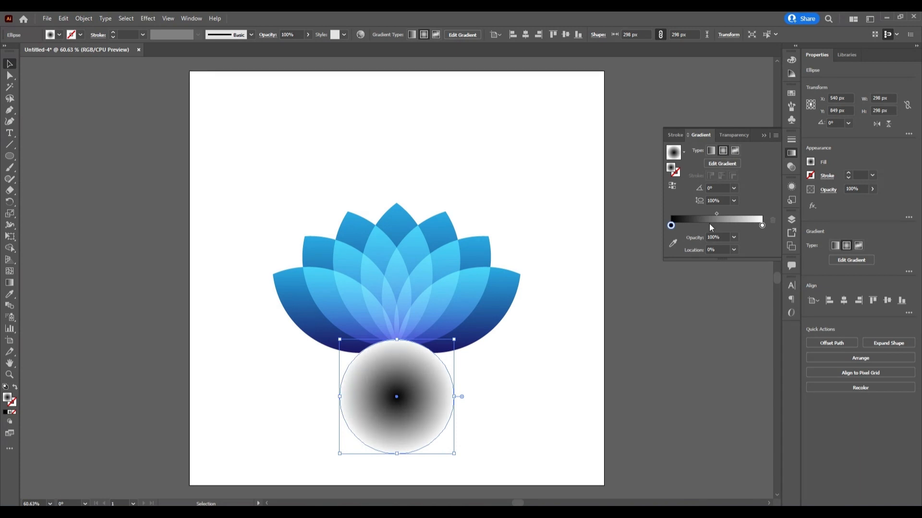
{"action": "mouse_move", "coordinate": [716, 213]}
{"action": "left_mouse_down"}
{"action": "mouse_move", "coordinate": [730, 216]}
{"action": "mouse_move", "coordinate": [707, 215]}
{"action": "left_mouse_up"}
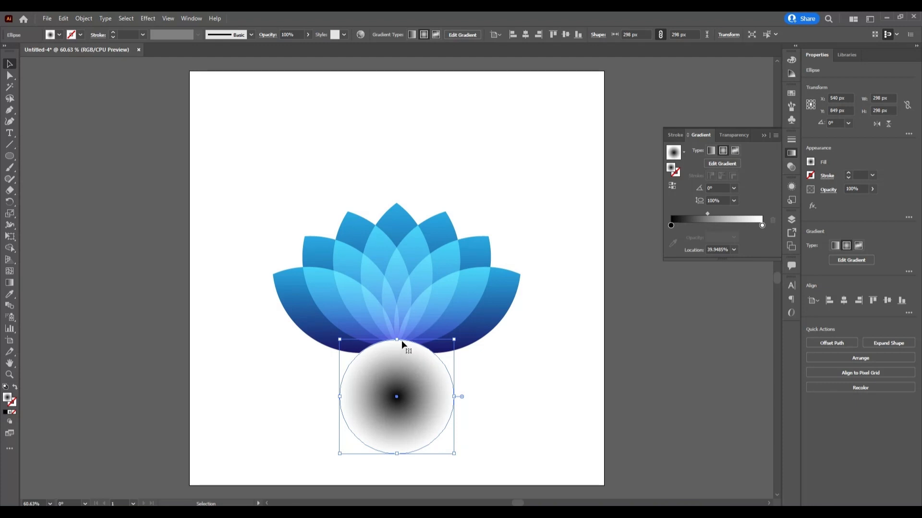
- Flatten the circle into an 18 px high shadow ellipse and nudge it close under the flower
{"action": "left_click_drag", "start_coordinate": [397, 339], "coordinate": [410, 361]}
{"action": "left_click", "coordinate": [426, 406]}
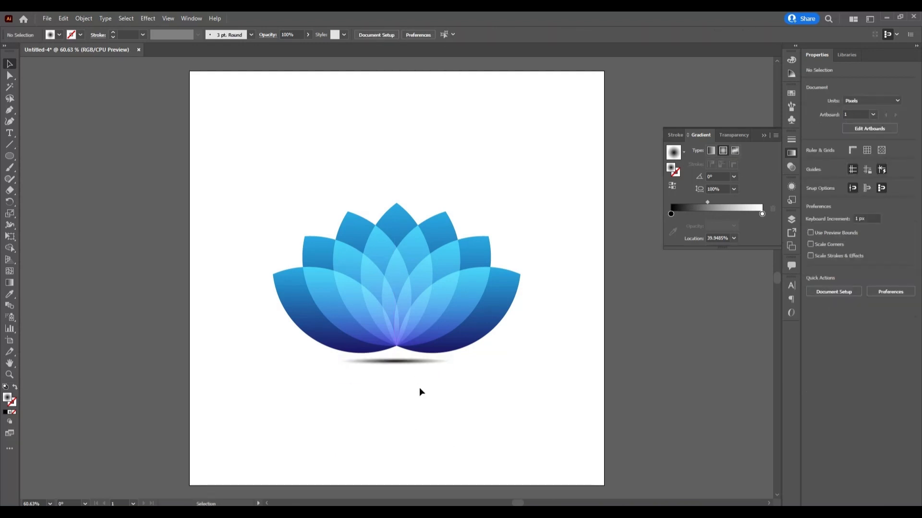
{"action": "left_click", "coordinate": [413, 363]}
{"action": "key", "text": "Up"}
{"action": "key", "text": "Up"}
{"action": "key", "text": "Up"}
{"action": "key", "text": "Up"}
{"action": "key", "text": "Up"}
{"action": "key", "text": "Up"}
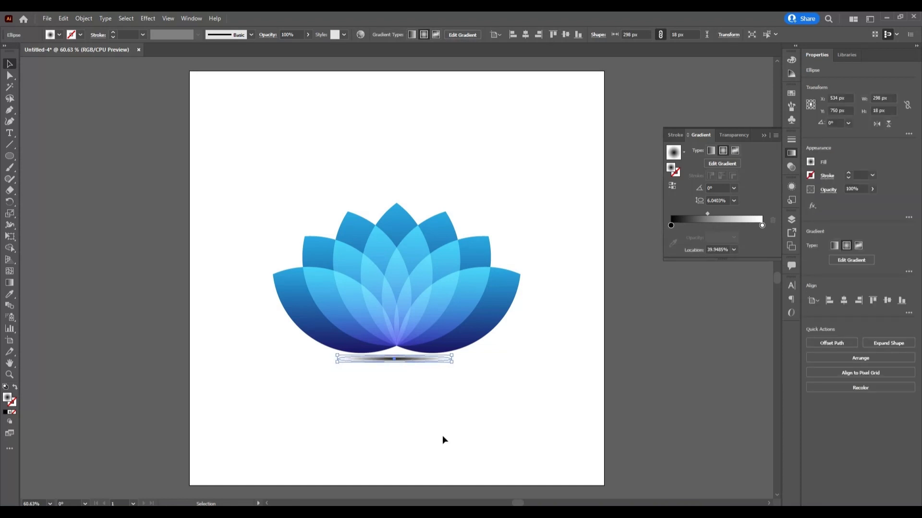
{"action": "left_click", "coordinate": [442, 436]}
- Try the Lighten blending mode on the shadow ellipse and settle on Overlay
{"action": "left_click", "coordinate": [402, 359]}
{"action": "left_click", "coordinate": [724, 135]}
{"action": "left_click", "coordinate": [692, 150]}
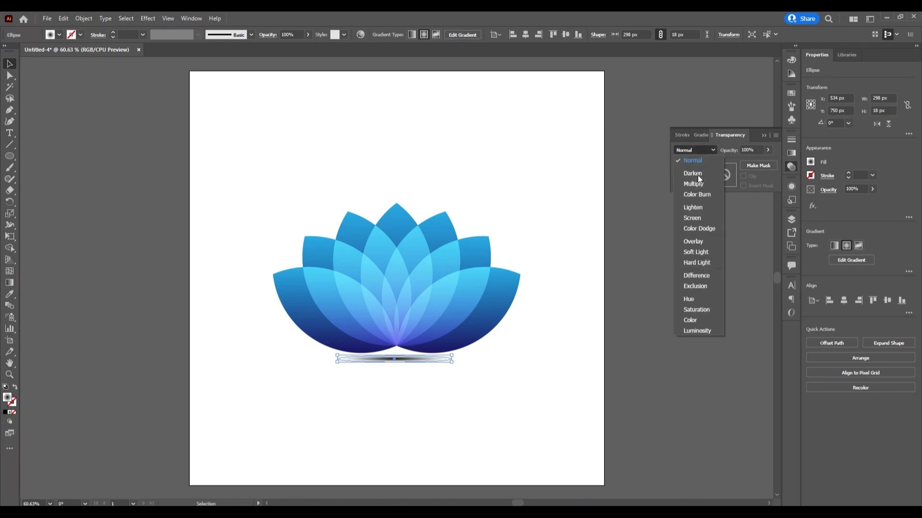
{"action": "left_click", "coordinate": [708, 208]}
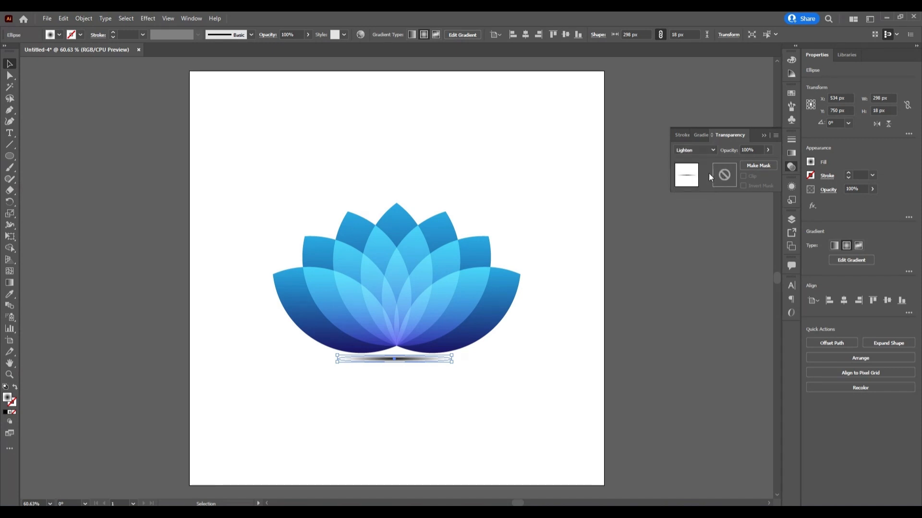
{"action": "left_click", "coordinate": [708, 150]}
{"action": "left_click", "coordinate": [706, 222]}
{"action": "left_click", "coordinate": [705, 153]}
{"action": "left_click", "coordinate": [698, 245]}
- Reduce the shadow ellipse's opacity to 50% and nudge it slightly up toward the flower
{"action": "left_click", "coordinate": [749, 150]}
{"action": "type", "text": "97"}
{"action": "key", "text": "Return"}
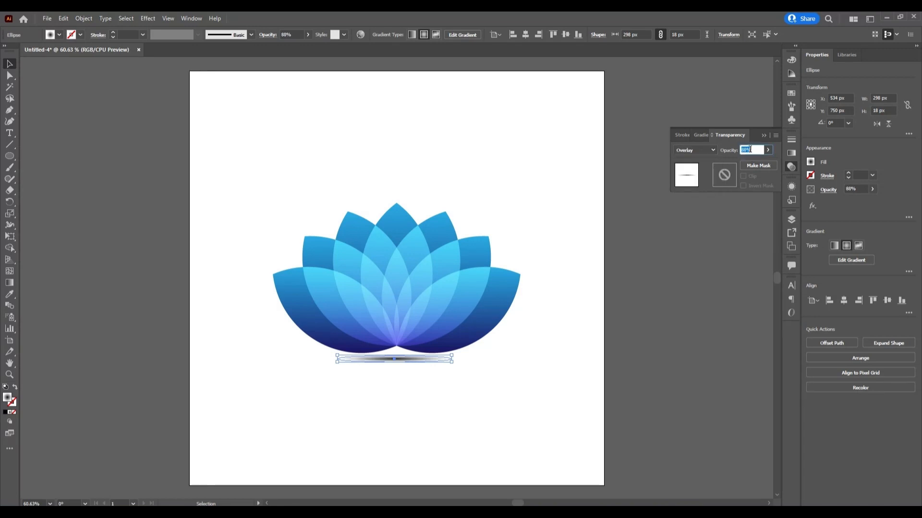
{"action": "scroll", "coordinate": [750, 149], "scroll_direction": "down", "scroll_amount": 13}
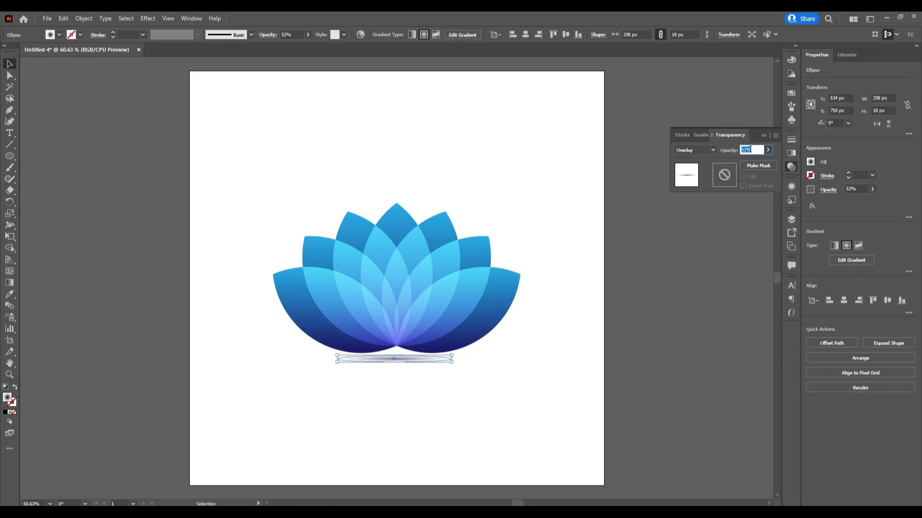
{"action": "left_click", "coordinate": [547, 391]}
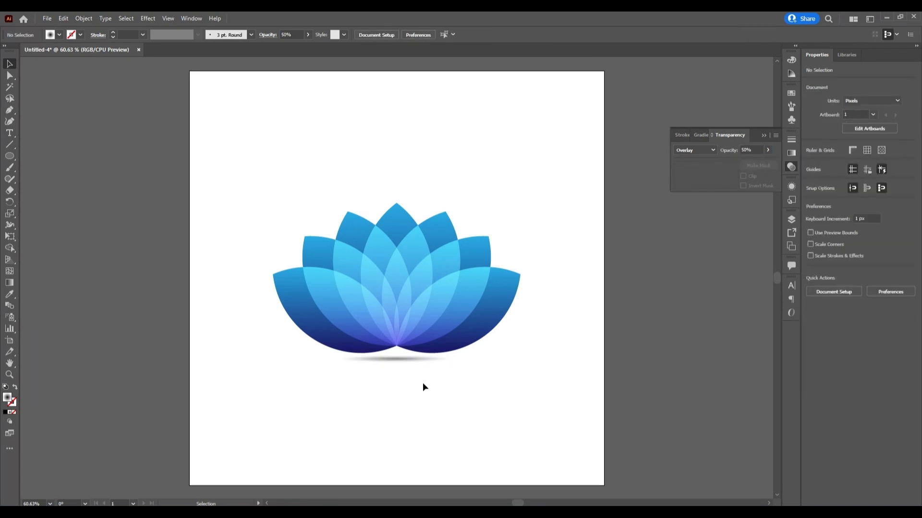
{"action": "left_click", "coordinate": [410, 361]}
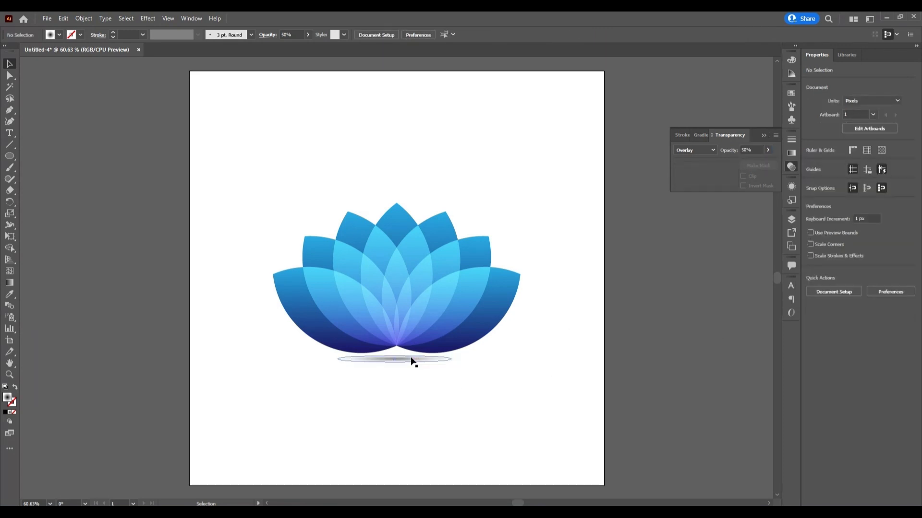
{"action": "left_click", "coordinate": [454, 423]}
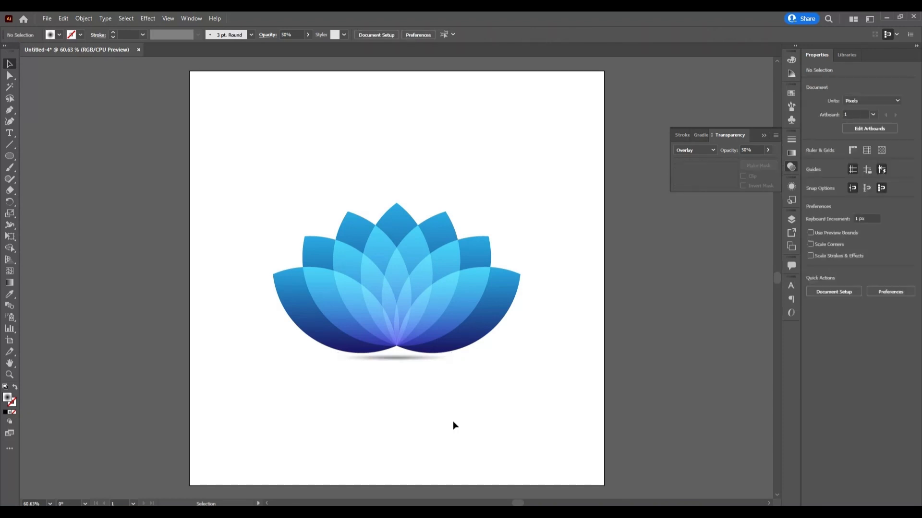
- Apply a Gaussian Blur effect with a radius of about 20.5 pixels to the shadow ellipse
{"action": "left_click", "coordinate": [411, 357]}
{"action": "left_click", "coordinate": [148, 19]}
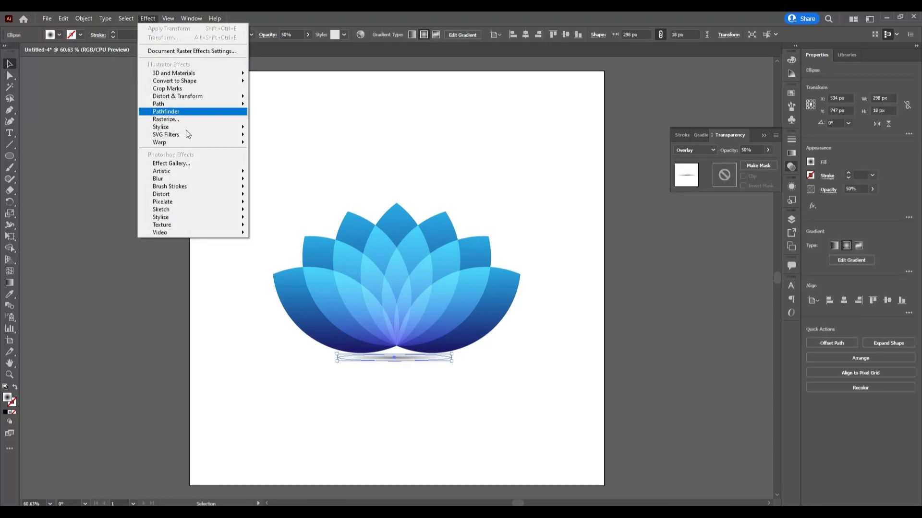
{"action": "mouse_move", "coordinate": [182, 180]}
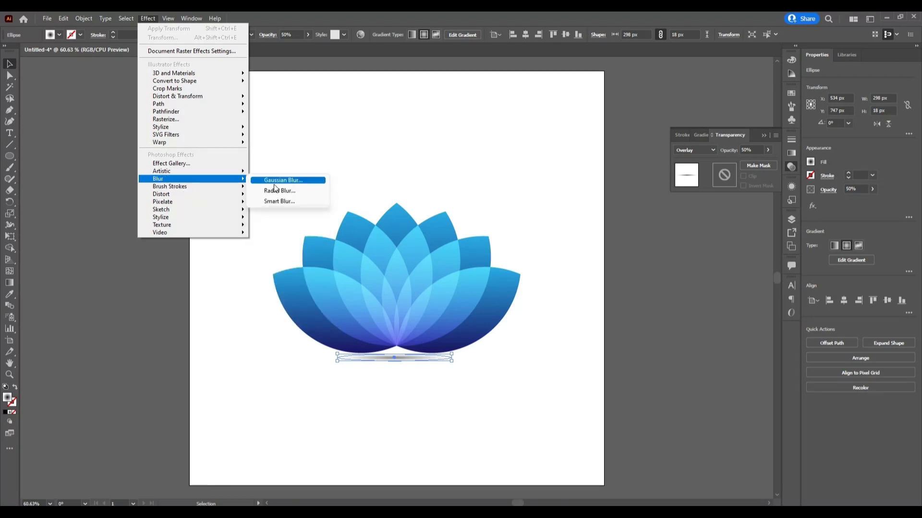
{"action": "left_click", "coordinate": [275, 180]}
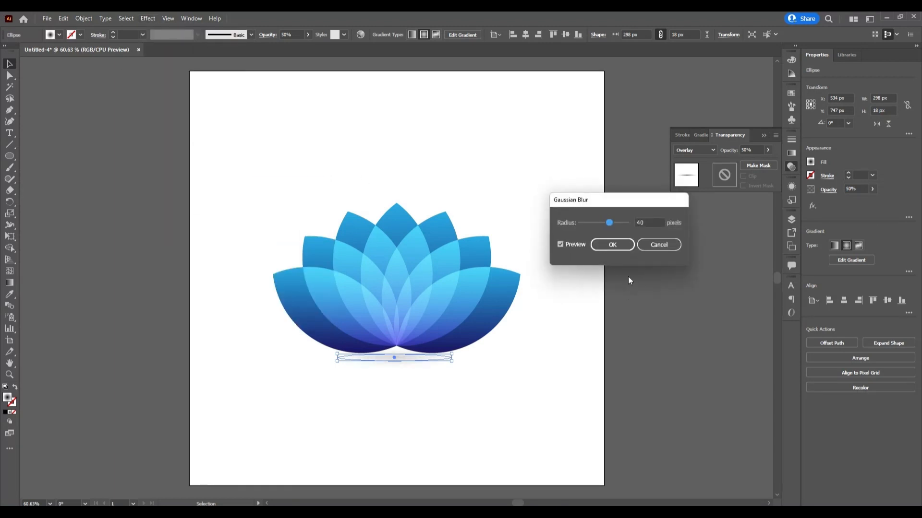
{"action": "left_click_drag", "start_coordinate": [607, 228], "coordinate": [604, 227]}
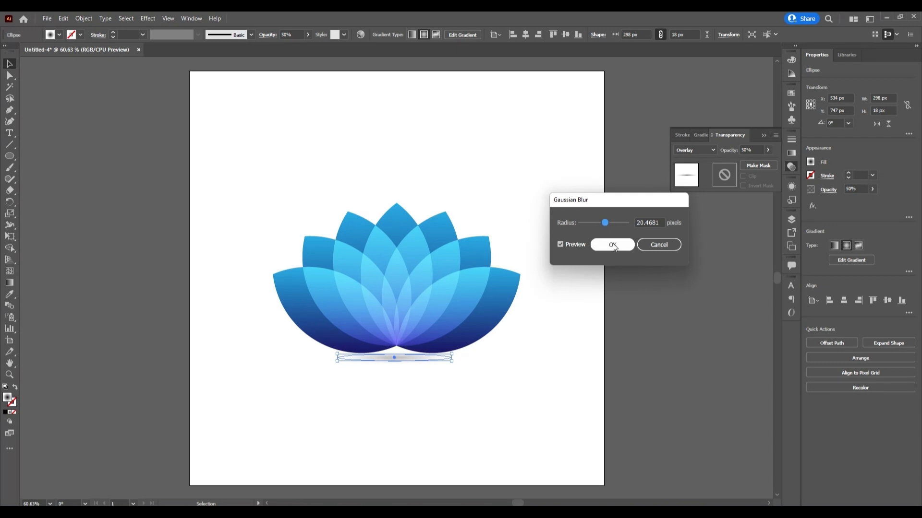
{"action": "left_click", "coordinate": [612, 244]}
{"action": "left_click", "coordinate": [536, 394]}
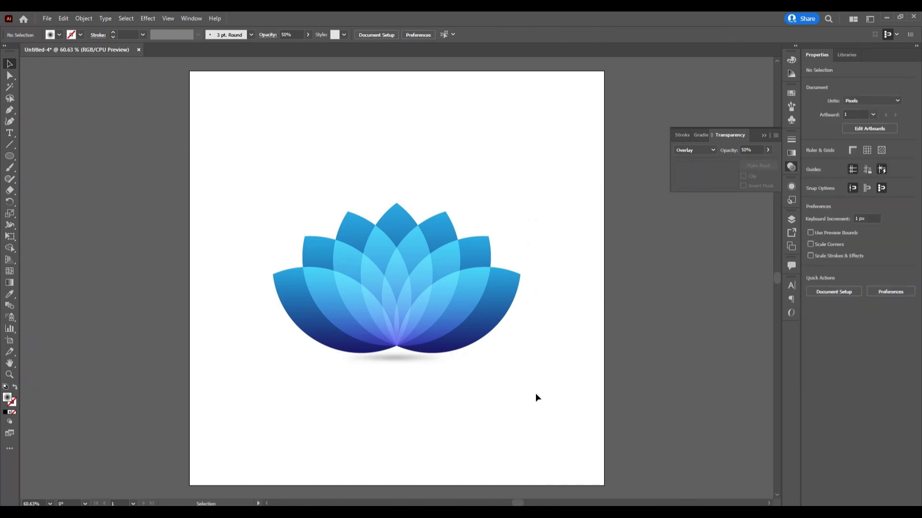
- Change the radius of the shadow ellipse's Gaussian Blur effect to 12 pixels and deselect it
{"action": "left_click", "coordinate": [392, 360]}
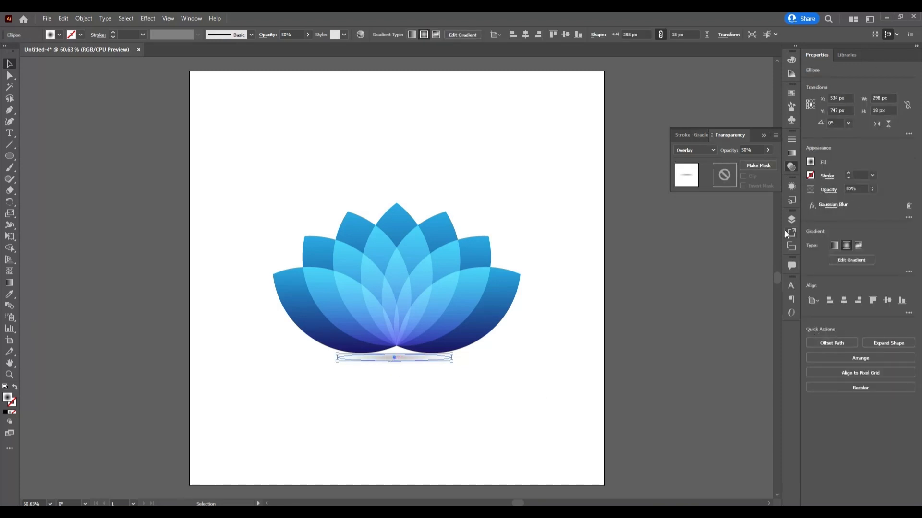
{"action": "left_click", "coordinate": [791, 187]}
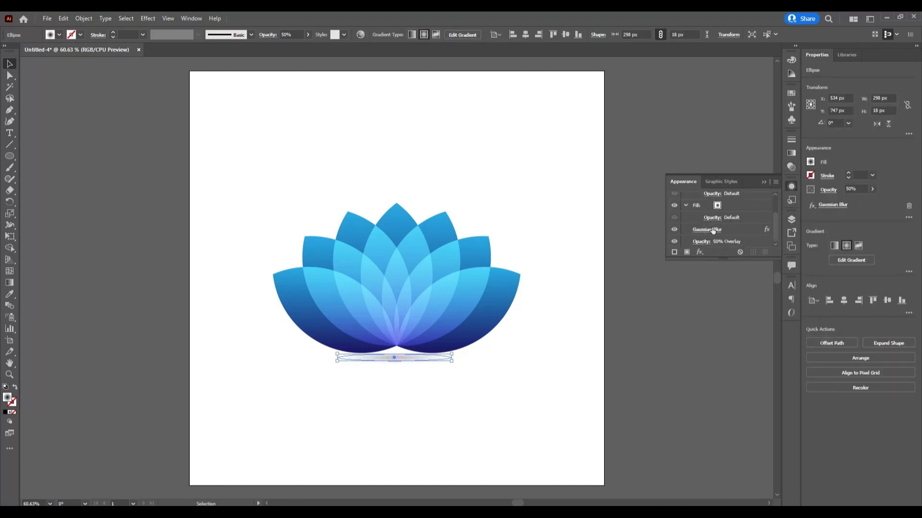
{"action": "left_click", "coordinate": [707, 230]}
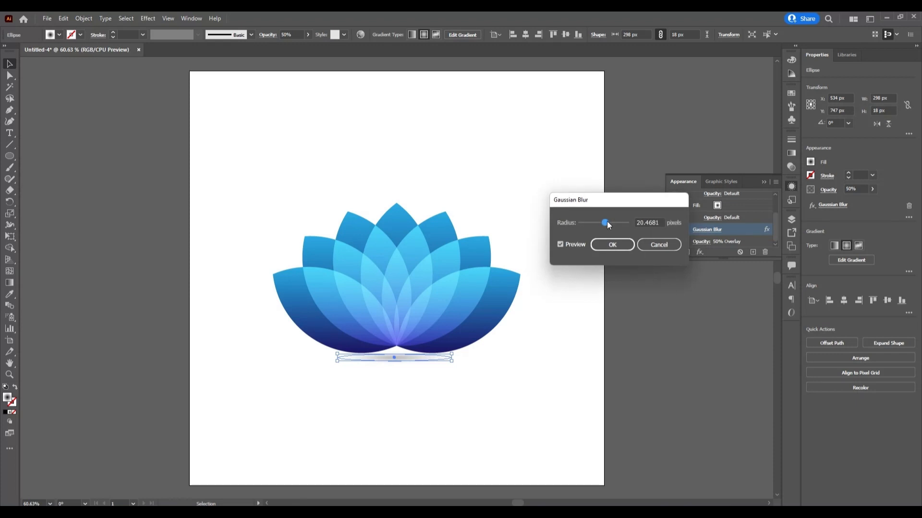
{"action": "left_click_drag", "start_coordinate": [606, 224], "coordinate": [604, 223]}
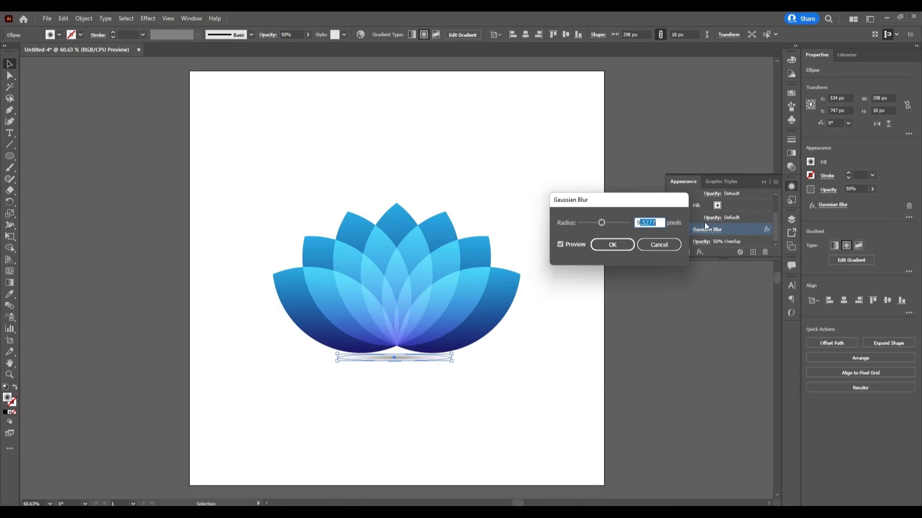
{"action": "key", "text": "BackSpace"}
{"action": "type", "text": "12"}
{"action": "key", "text": "Return"}
{"action": "left_click", "coordinate": [536, 347]}
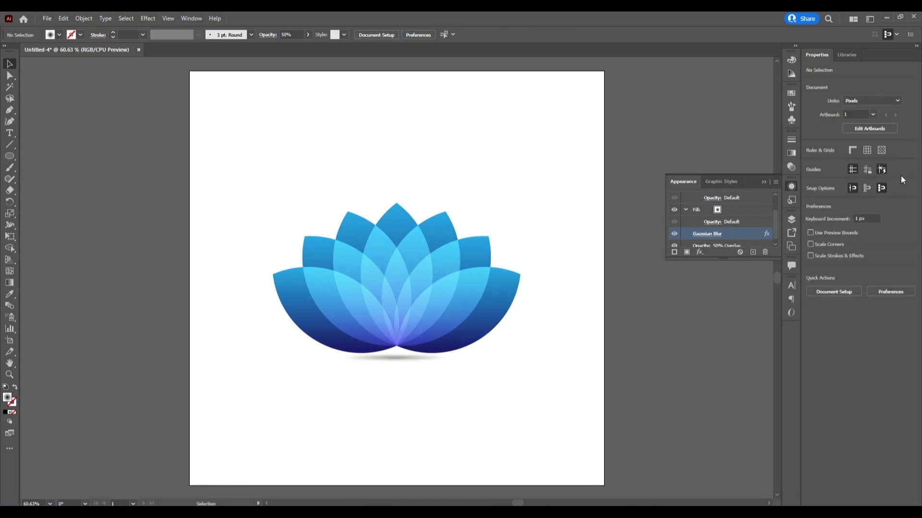
- Enlarge the shadow ellipse slightly so it spreads wider beneath the flower, then deselect it
{"action": "left_click", "coordinate": [763, 182]}
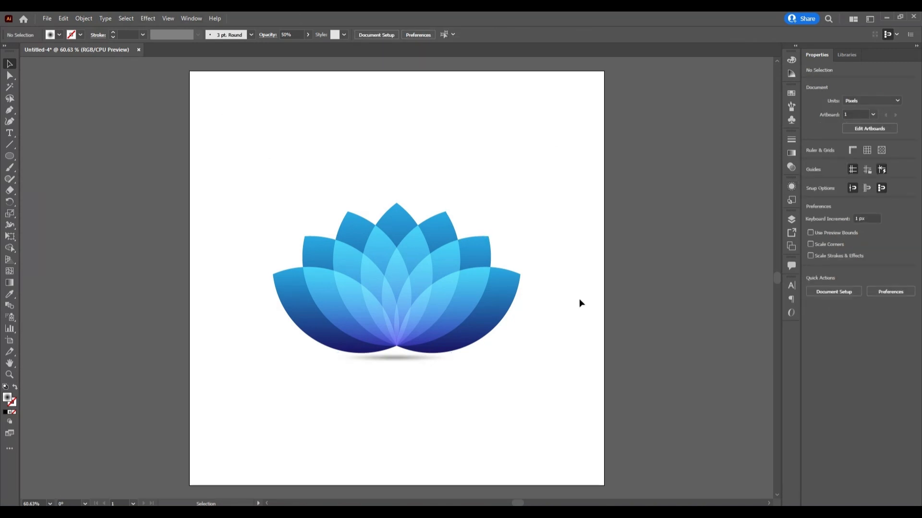
{"action": "left_click", "coordinate": [435, 359]}
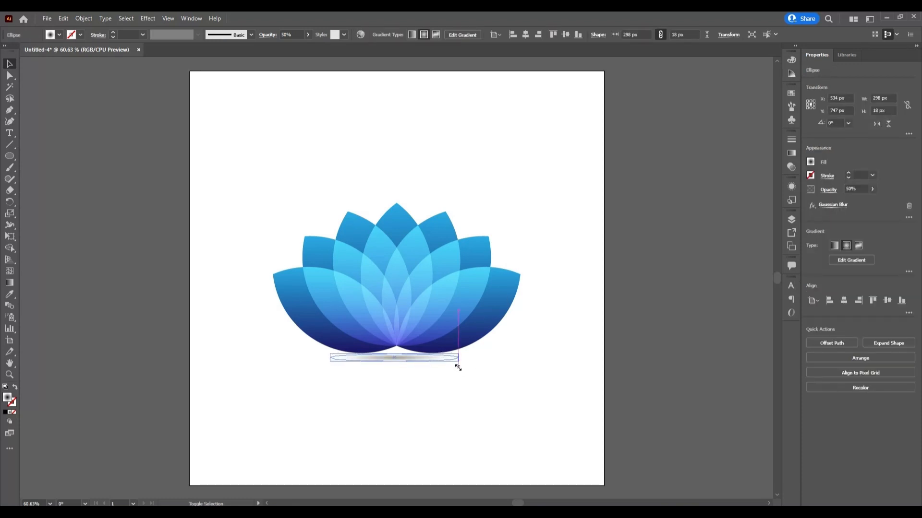
{"action": "left_click", "coordinate": [463, 404]}
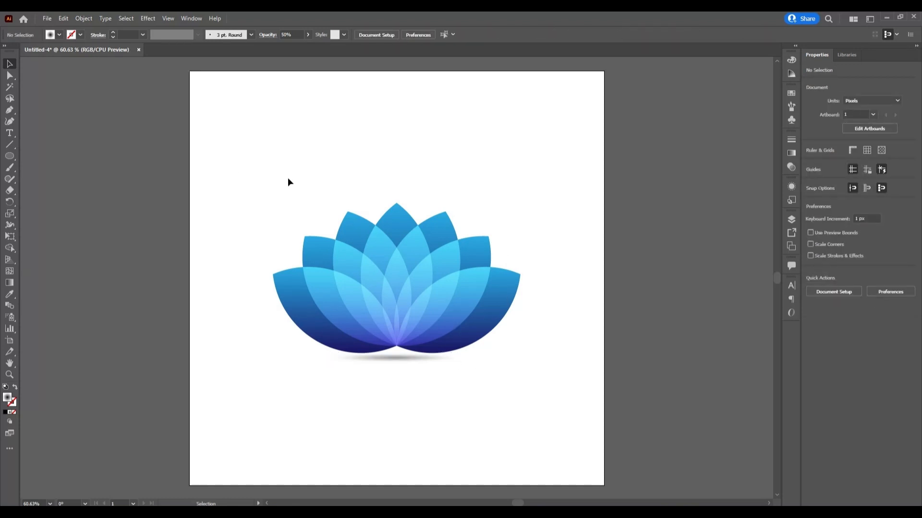
- Align all the petals and the shadow ellipse to a common horizontal center and deselect them
{"action": "left_click_drag", "start_coordinate": [288, 182], "coordinate": [538, 427]}
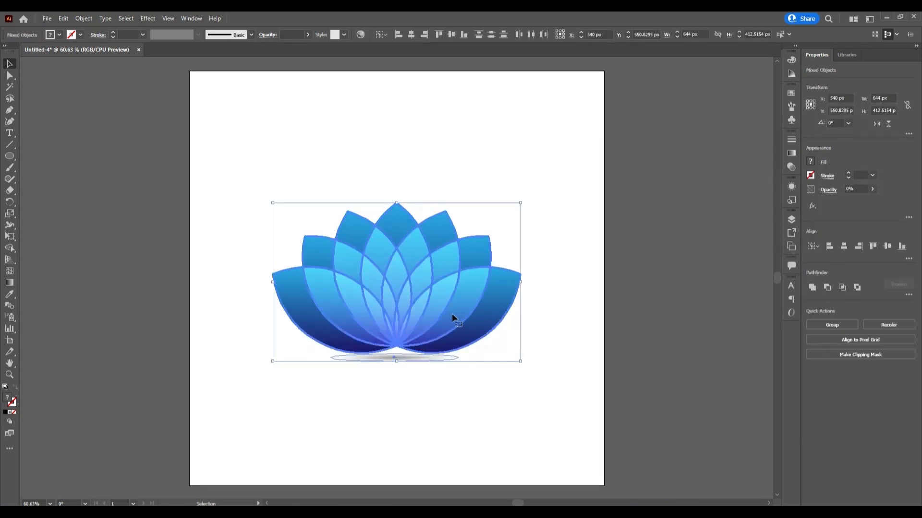
{"action": "left_click", "coordinate": [411, 35]}
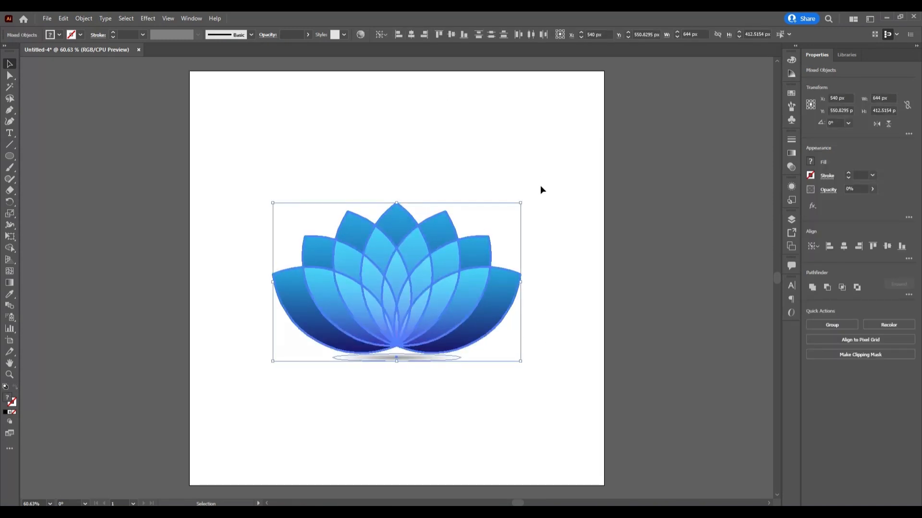
{"action": "left_click", "coordinate": [432, 113]}
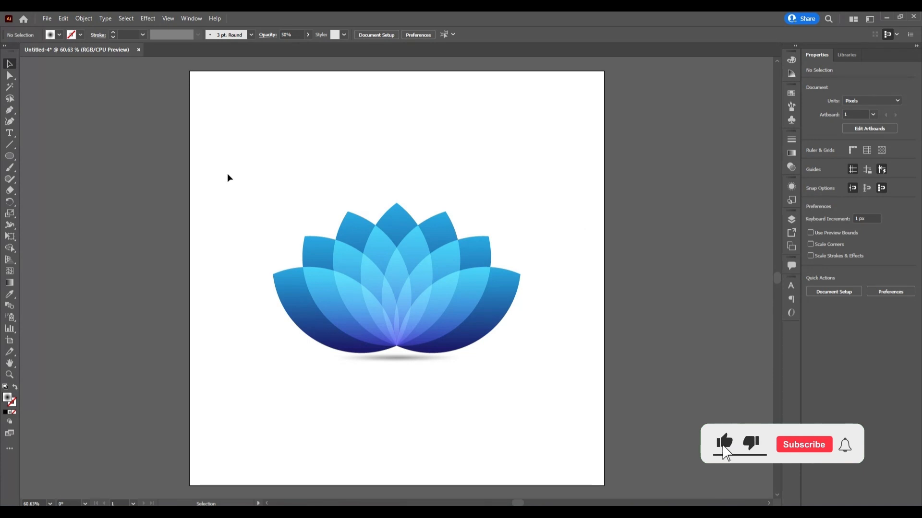
- Group all the petals with the shadow ellipse and center the group vertically on the artboard
{"action": "left_click_drag", "start_coordinate": [282, 191], "coordinate": [594, 445]}
{"action": "right_click", "coordinate": [396, 279]}
{"action": "left_click", "coordinate": [444, 354]}
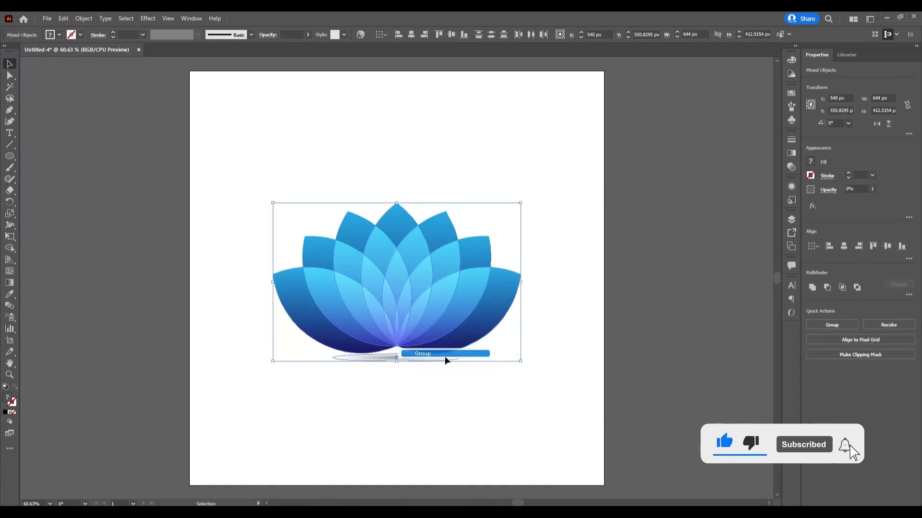
{"action": "left_click", "coordinate": [450, 34]}
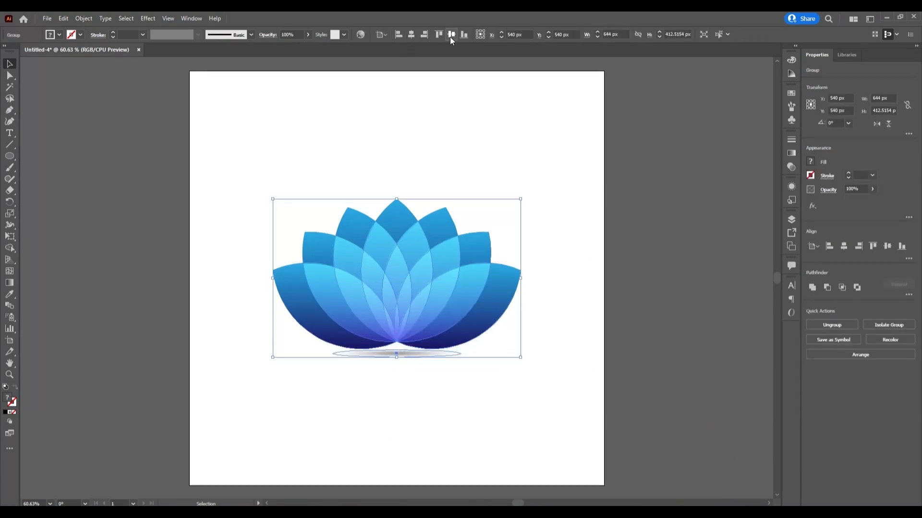
{"action": "left_click", "coordinate": [502, 159]}
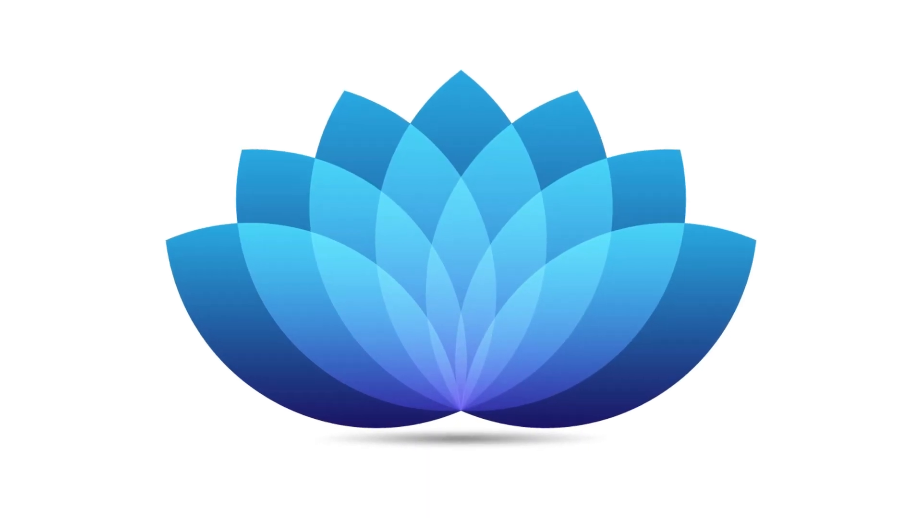